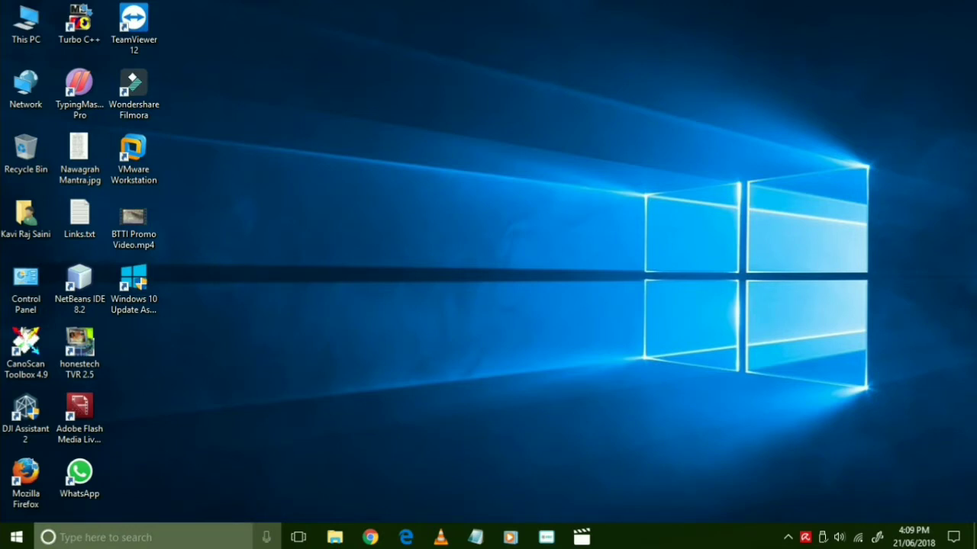
- Launch PowerPoint 2016 by searching 'power' from the Windows taskbar
left_click(145, 537)
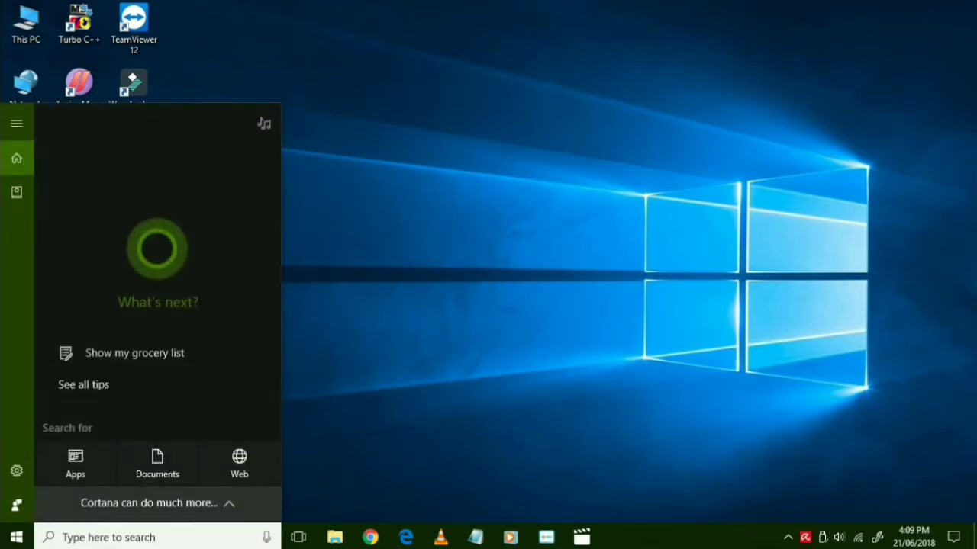
type("power")
key("Return")
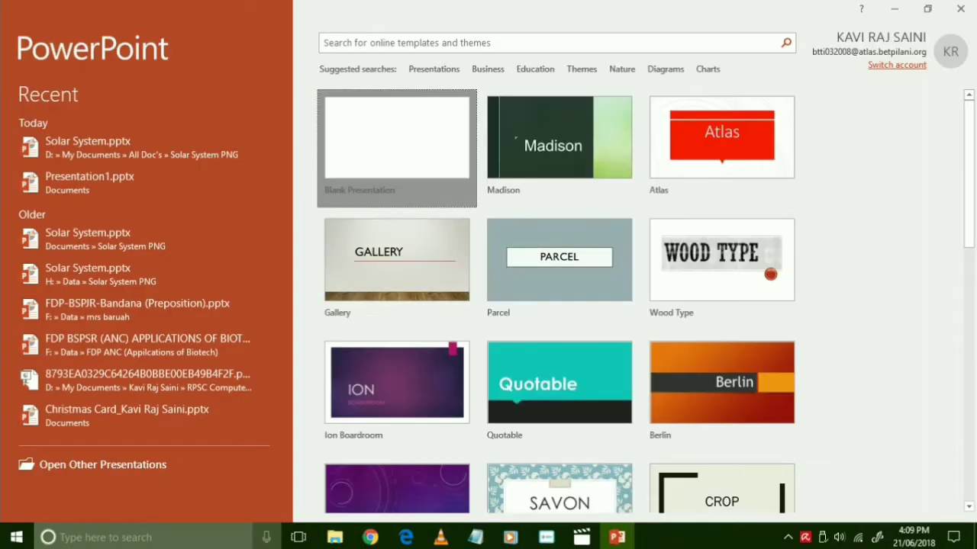
- Start a blank presentation and delete the title and subtitle placeholders
key("Return")
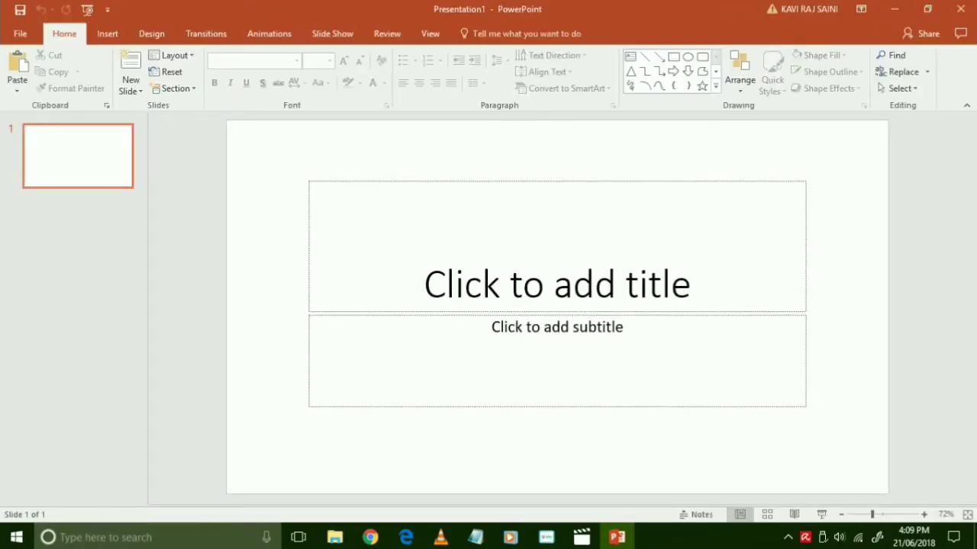
key("ctrl+a")
key("Delete")
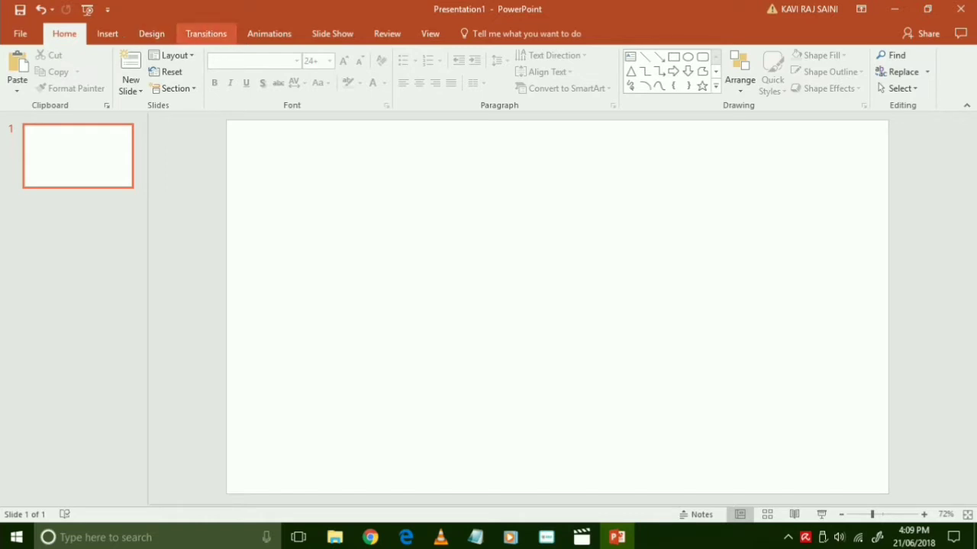
- Browse the full gallery of slide transitions
left_click(206, 34)
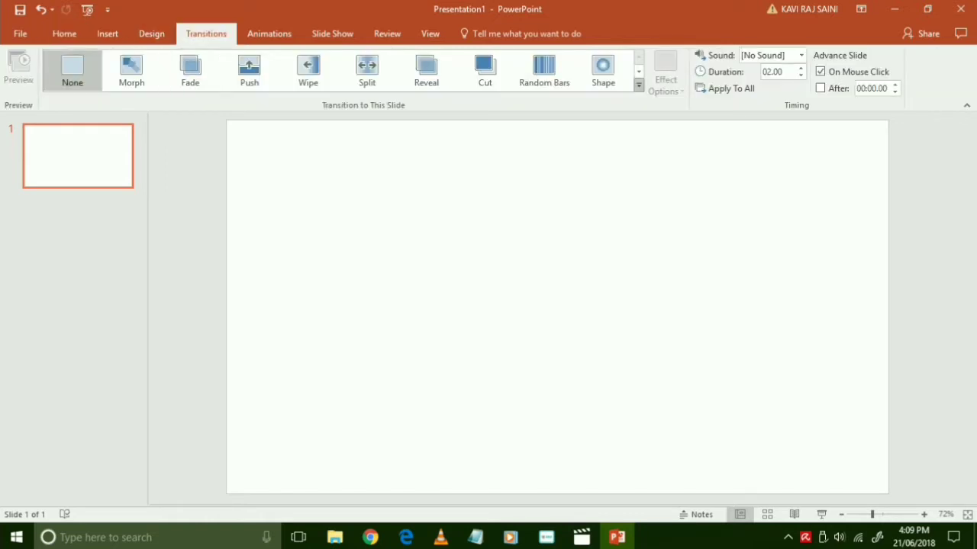
left_click(639, 85)
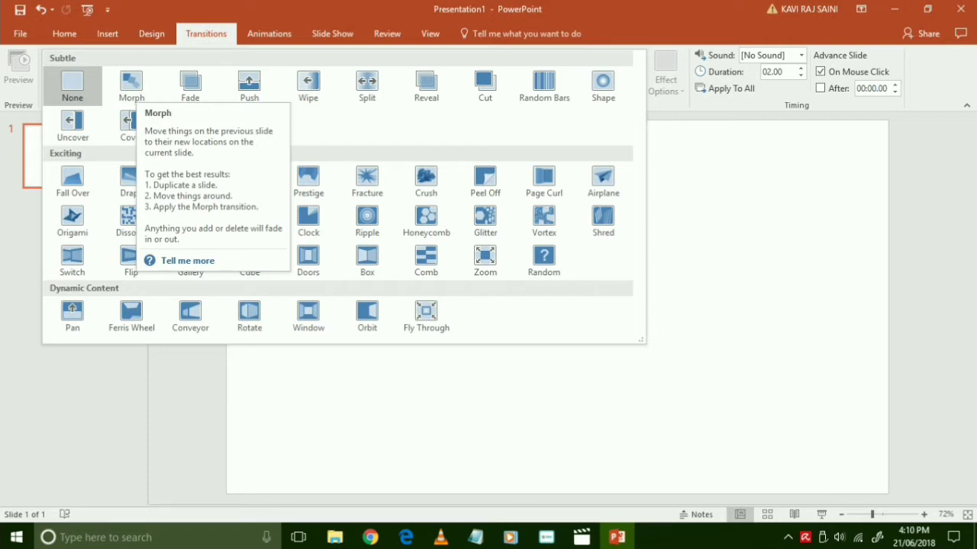
left_click(108, 34)
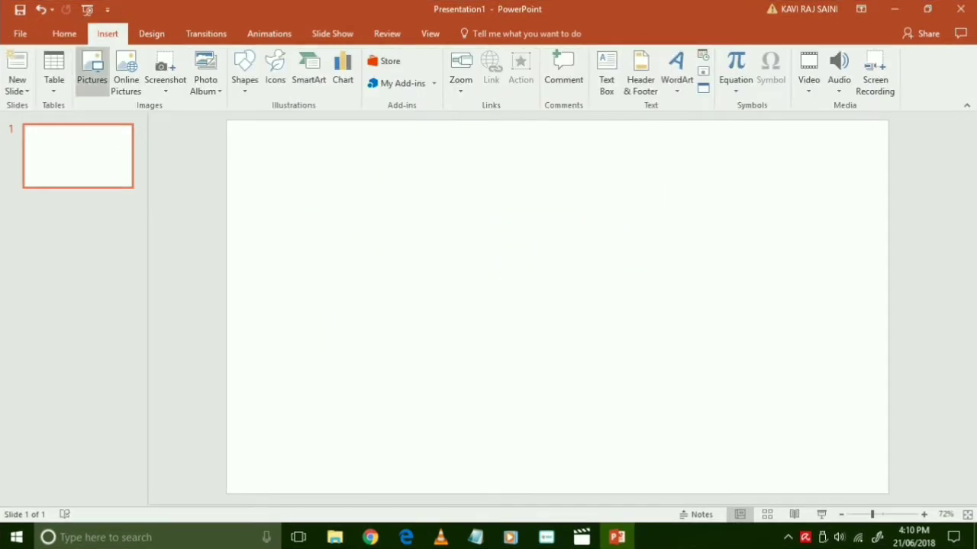
- Insert the dinosaur pictures from Carnotaurus through Stegosaurus, leaving out brachiosaurus.png
left_click(92, 73)
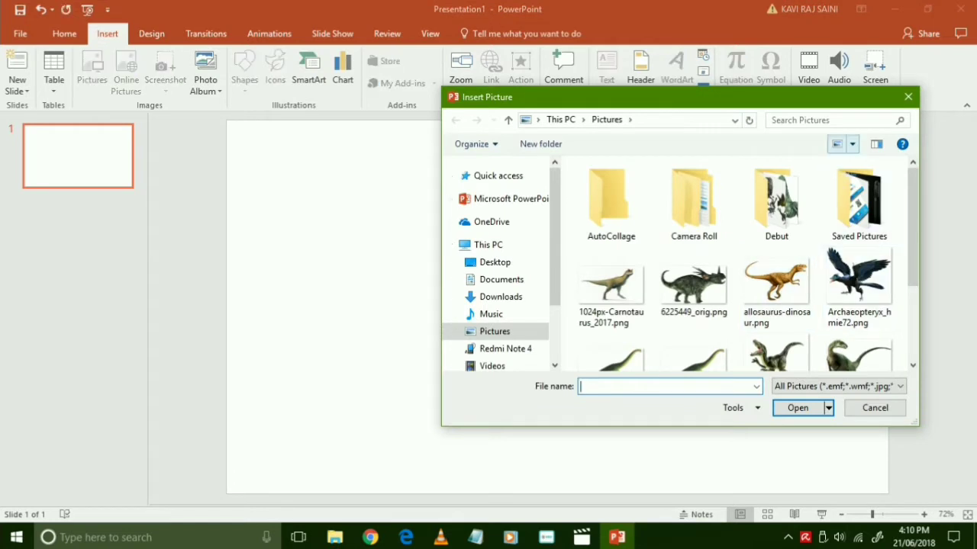
left_click(559, 321)
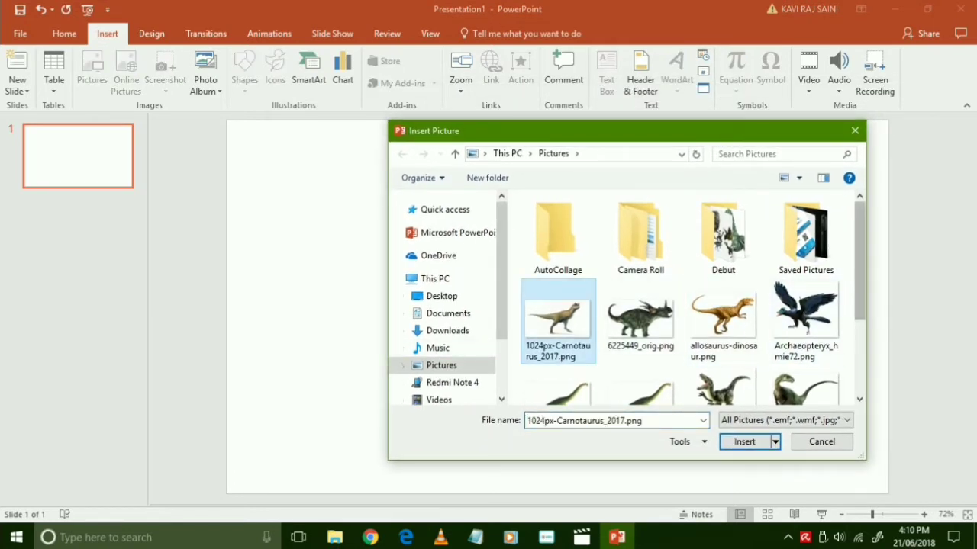
scroll(691, 298, "down", 1)
scroll(806, 367, "down", 1)
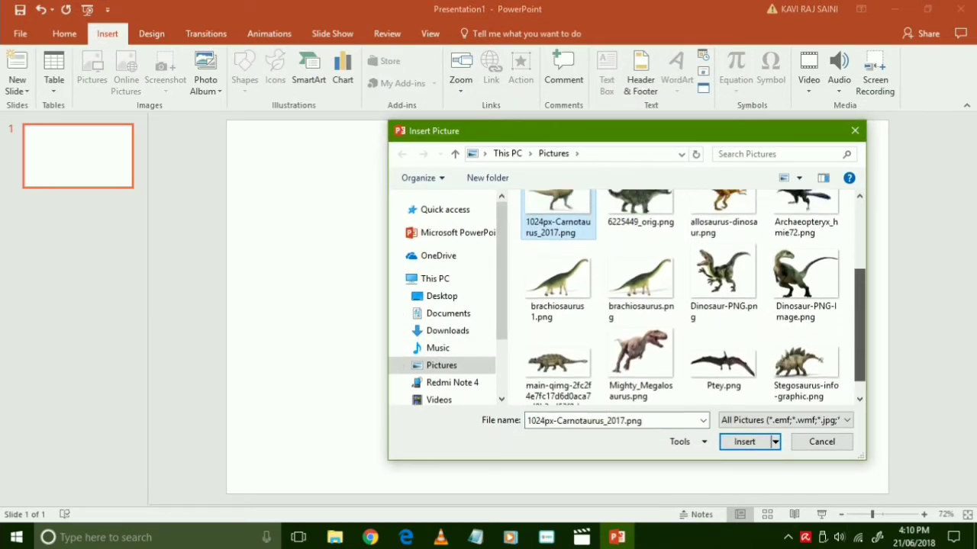
left_click(806, 367, "shift")
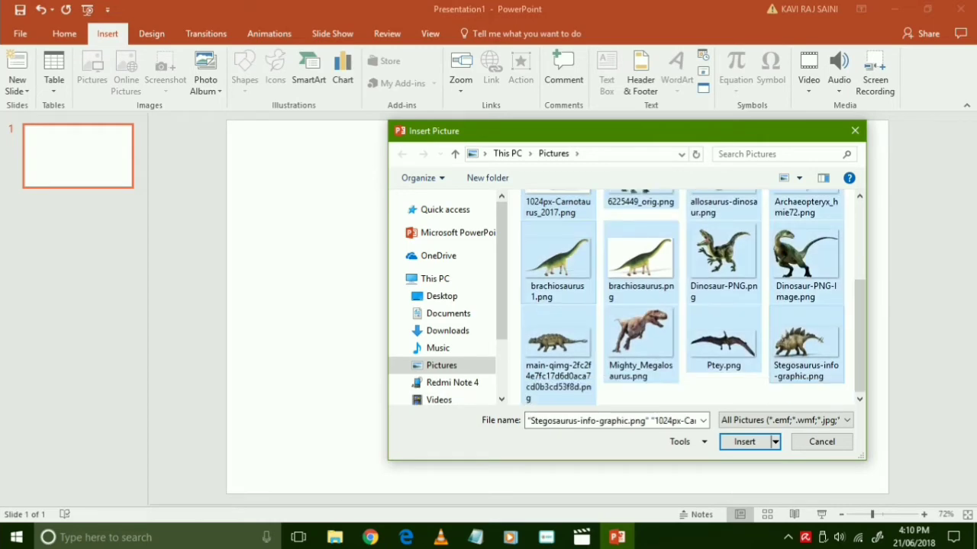
left_click(641, 259, "ctrl")
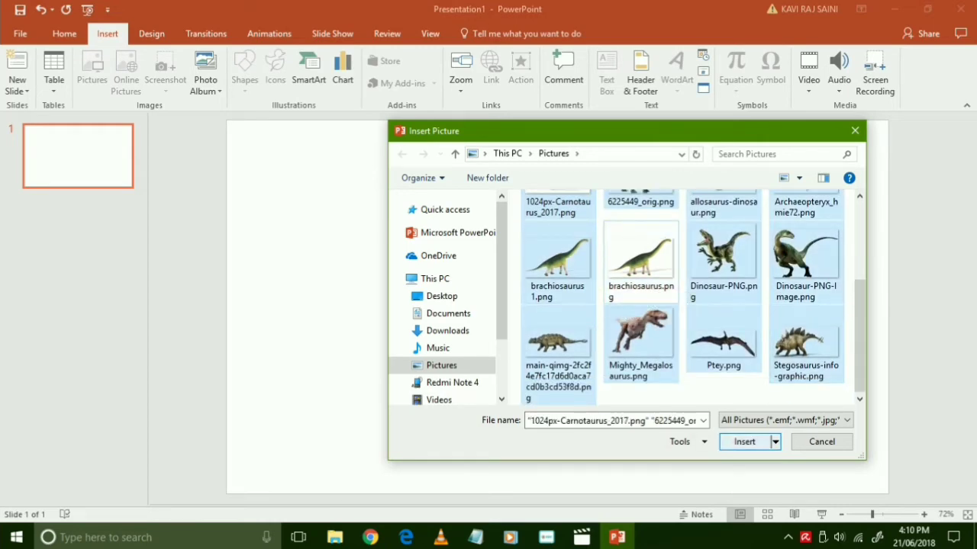
key("Return")
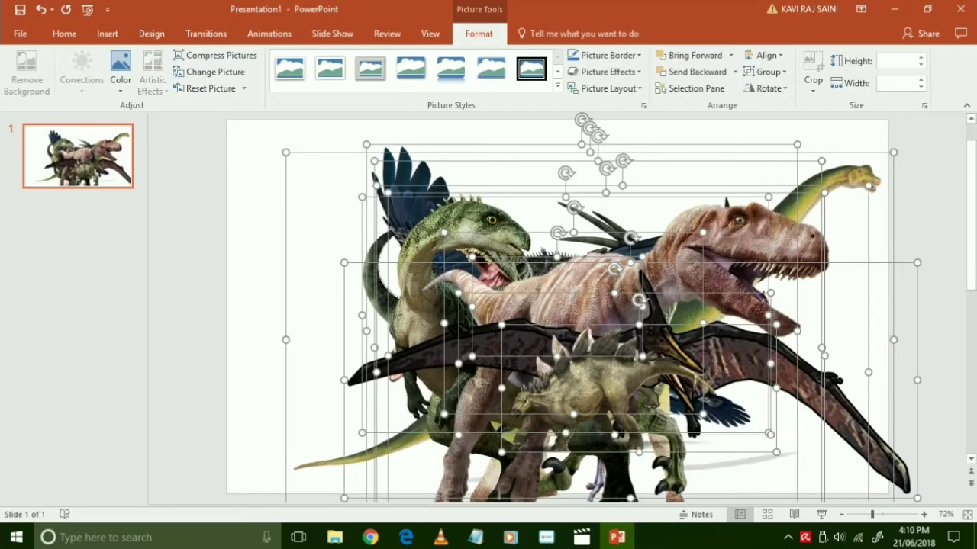
- Drag the stegosaurus, pterosaur, T-rex, ankylosaur and green raptor out of the pile into rows
left_click(252, 229)
left_click_drag(588, 381, 267, 405)
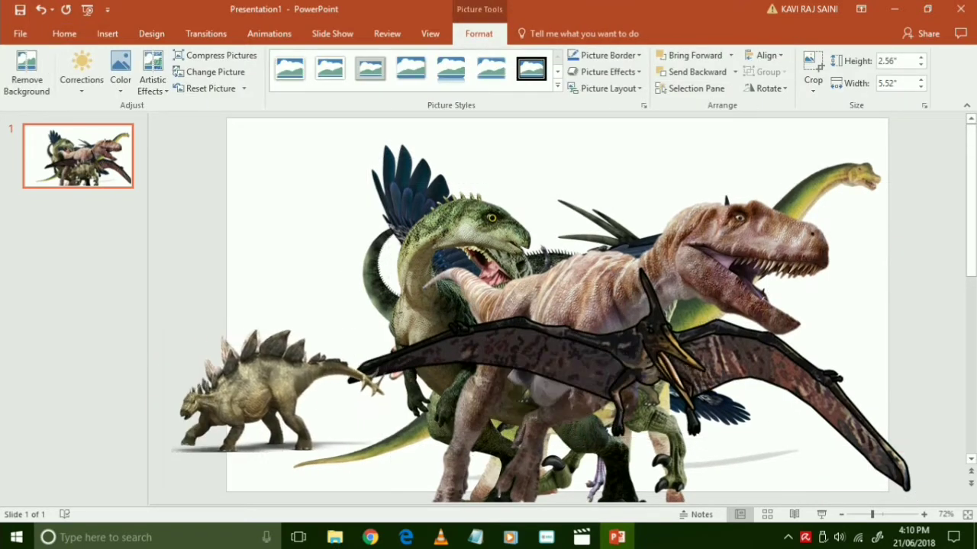
left_click_drag(648, 366, 692, 251)
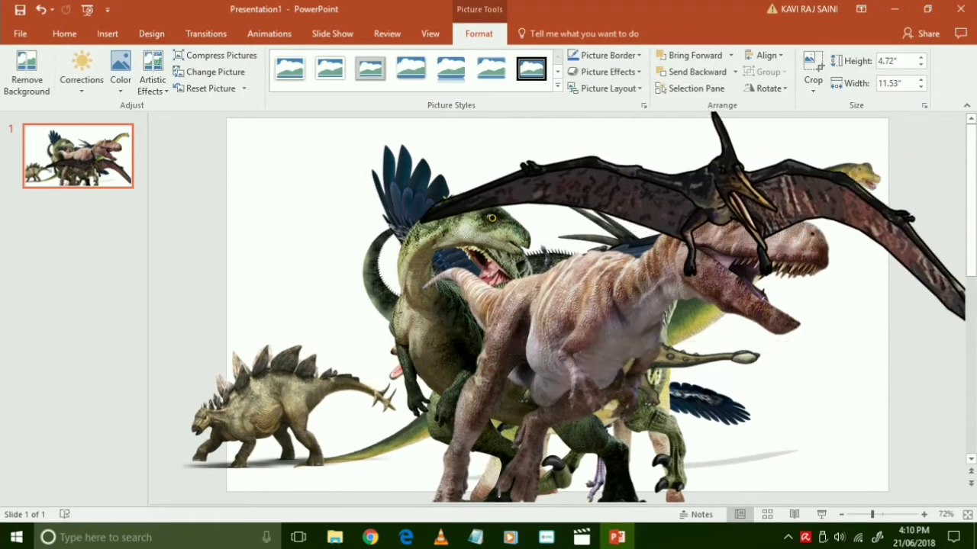
scroll(557, 305, "down", 2)
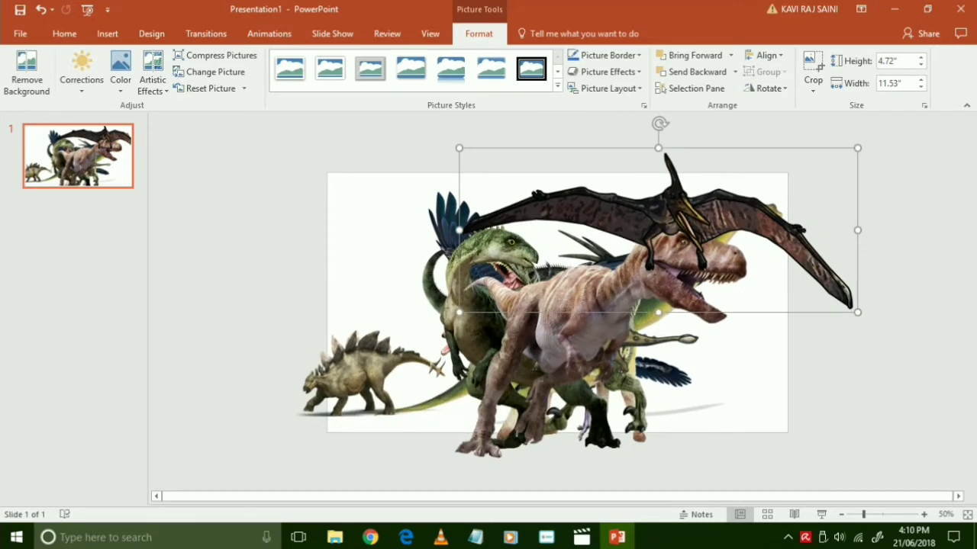
left_click_drag(527, 305, 831, 374)
mouse_move(538, 305)
left_mouse_down()
mouse_move(328, 138)
mouse_move(328, 153)
left_mouse_up()
left_click_drag(473, 290, 275, 366)
scroll(446, 305, "down", 3)
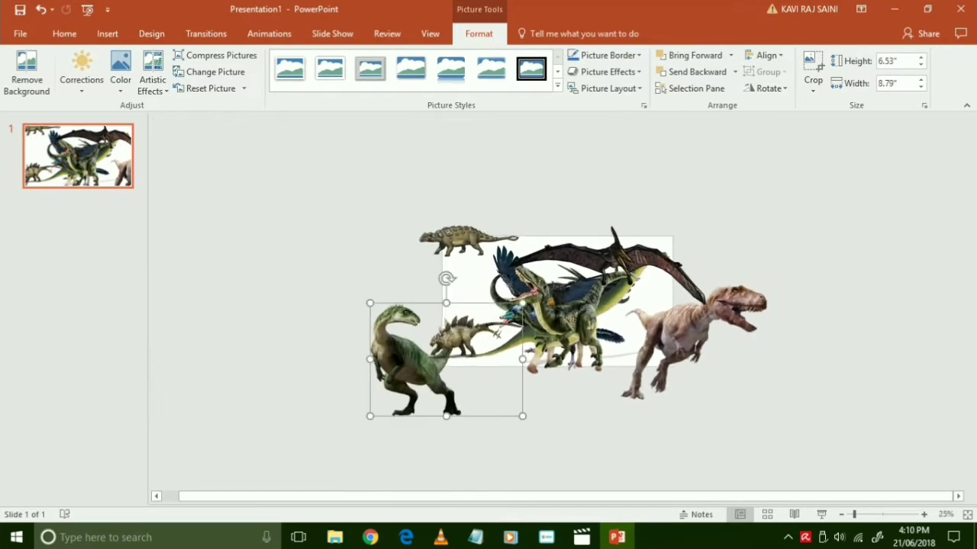
left_click_drag(412, 358, 324, 370)
left_click_drag(694, 344, 736, 374)
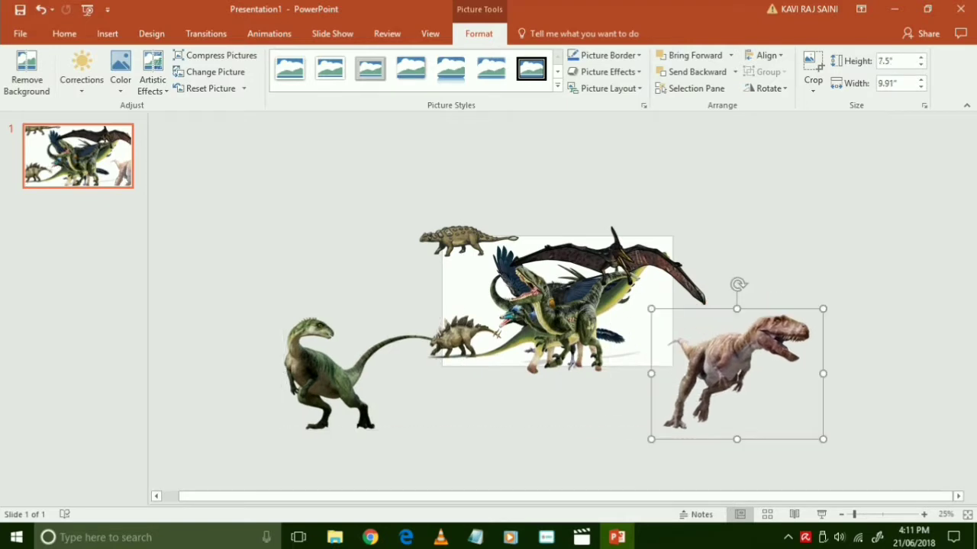
left_click_drag(595, 260, 672, 174)
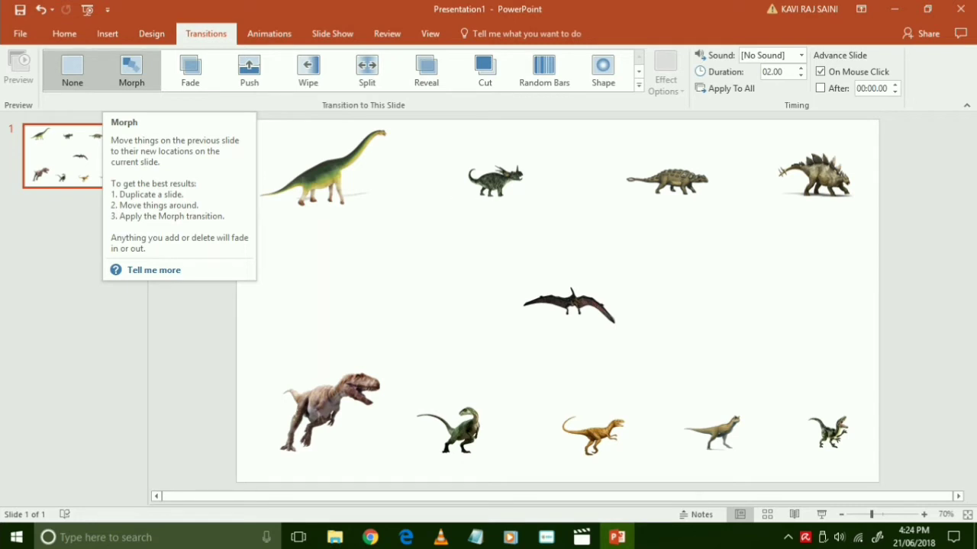
- Apply the Morph transition, duplicate the slide, and select all dinosaurs on slide 2
left_click(131, 69)
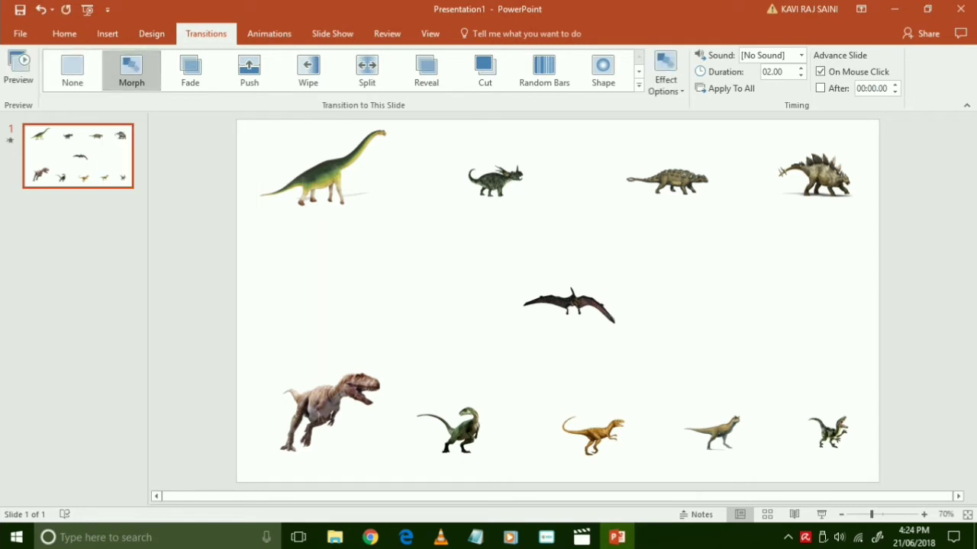
right_click(67, 155)
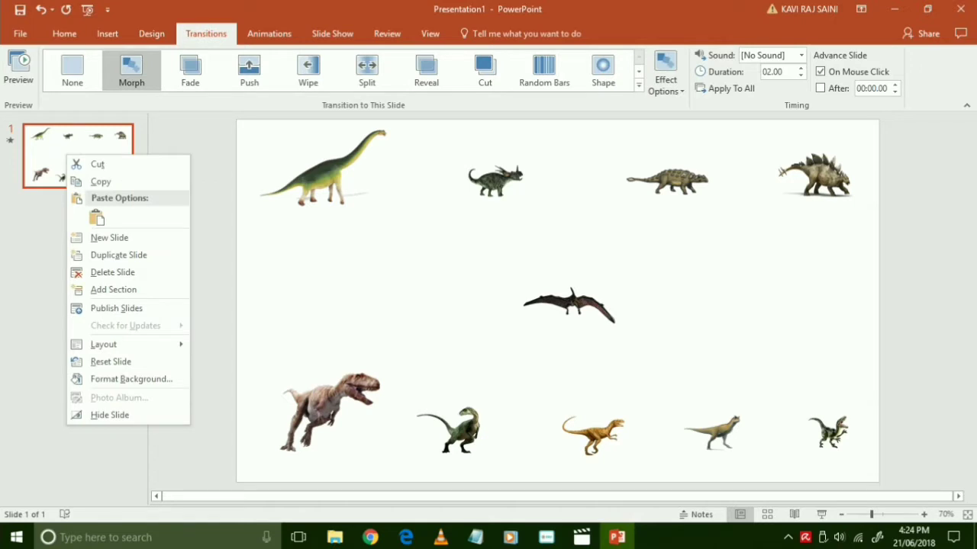
left_click(119, 255)
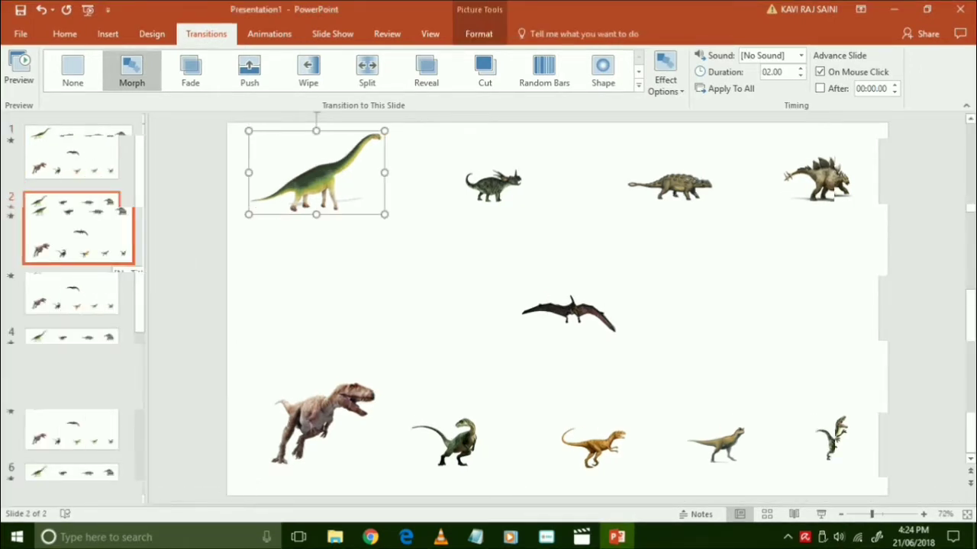
key("ctrl+a")
- On slide 2, delete every dinosaur except the brontosaurus and enlarge it
left_click(316, 173, "ctrl")
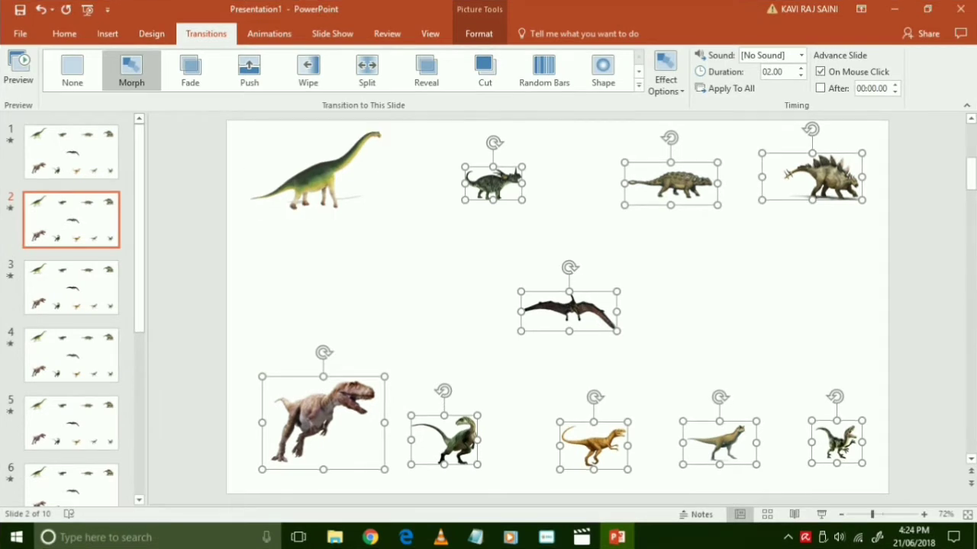
key("Delete")
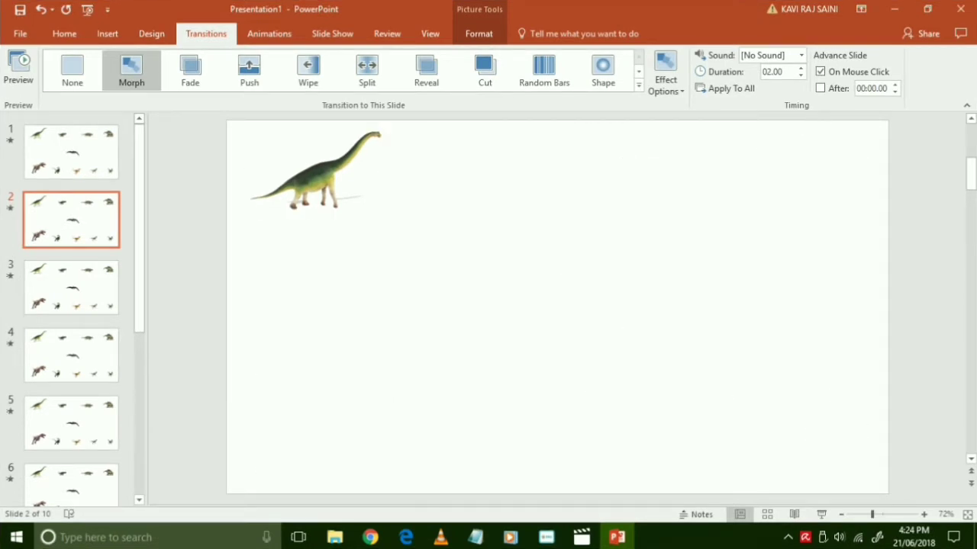
left_click(316, 172)
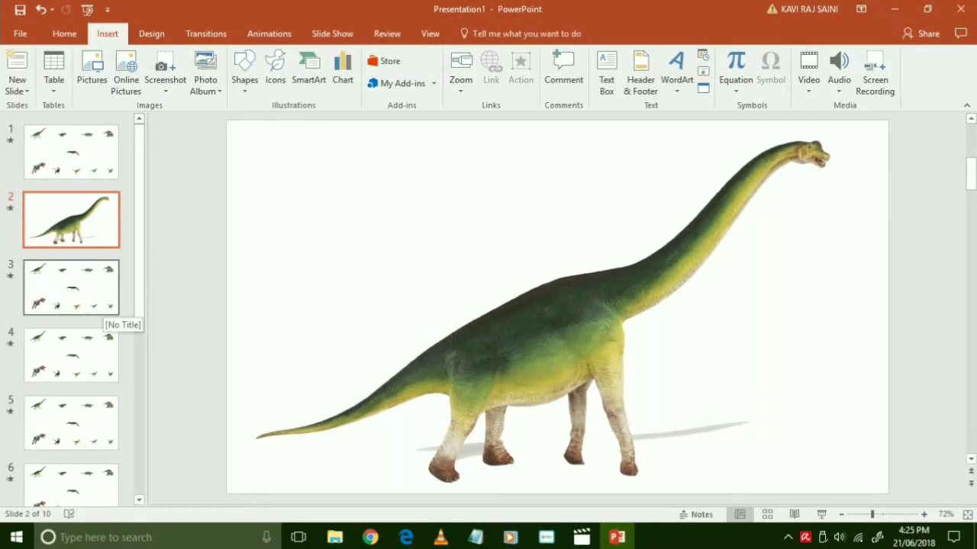
- Select slides 4 through 10 in the thumbnail pane
left_click(106, 305)
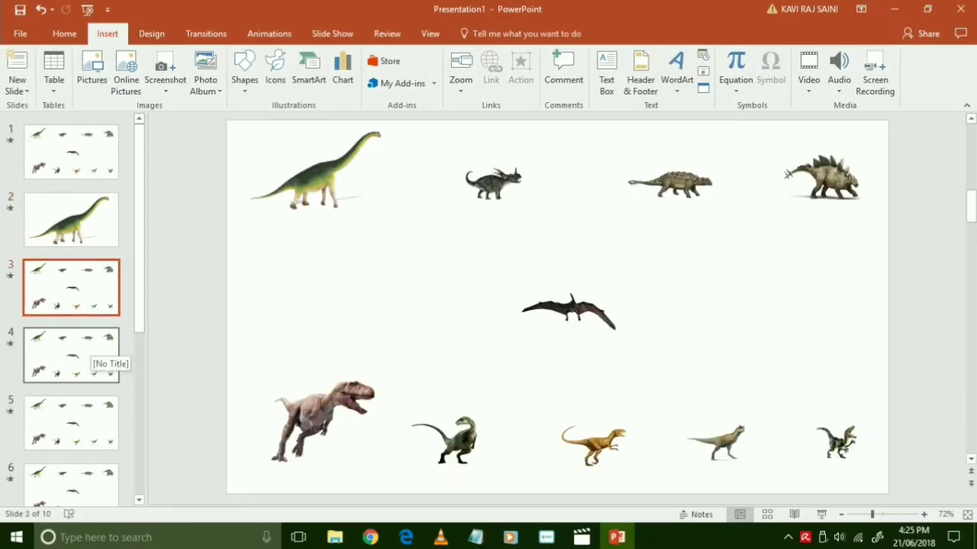
left_click(92, 349)
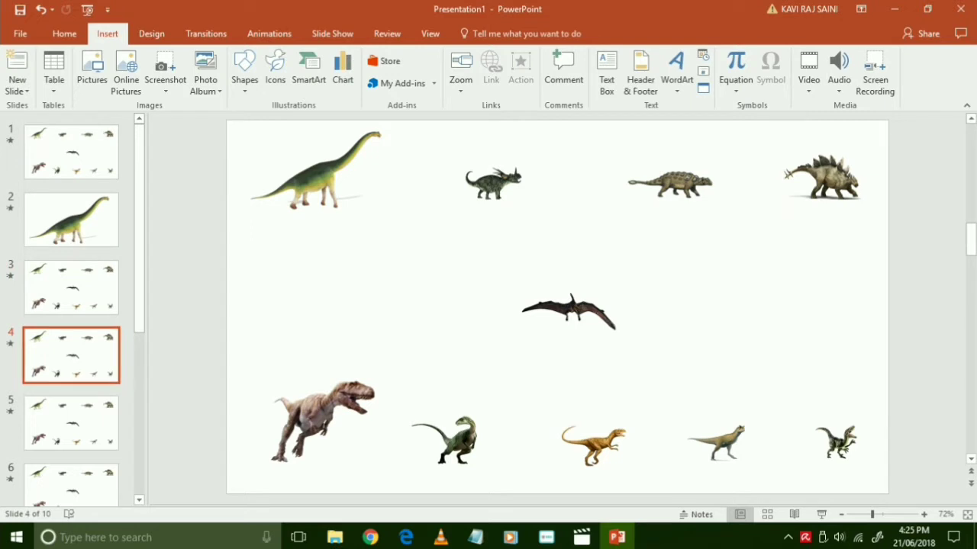
key("ctrl+a")
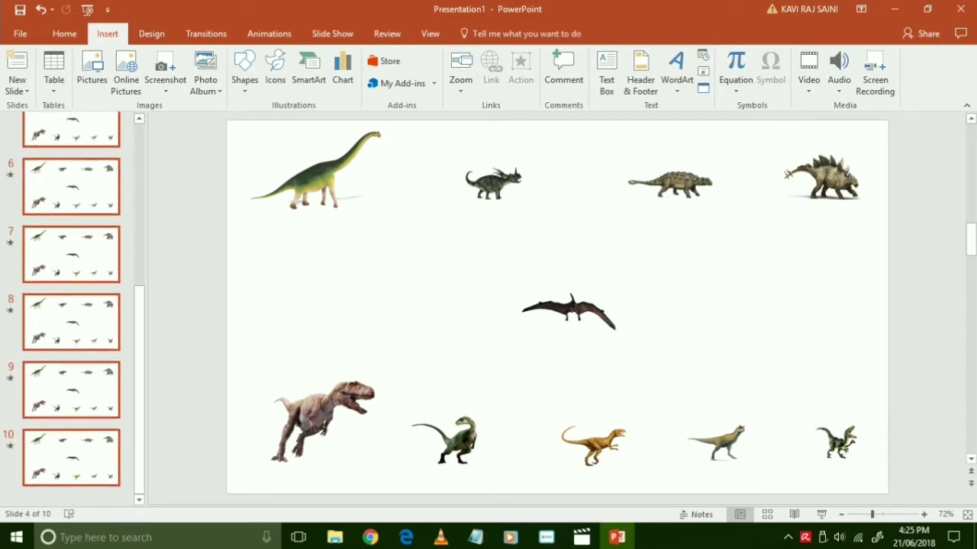
- On slide 4, delete every dinosaur except the horned one and enlarge it
scroll(71, 305, "up", 4)
left_click(71, 323)
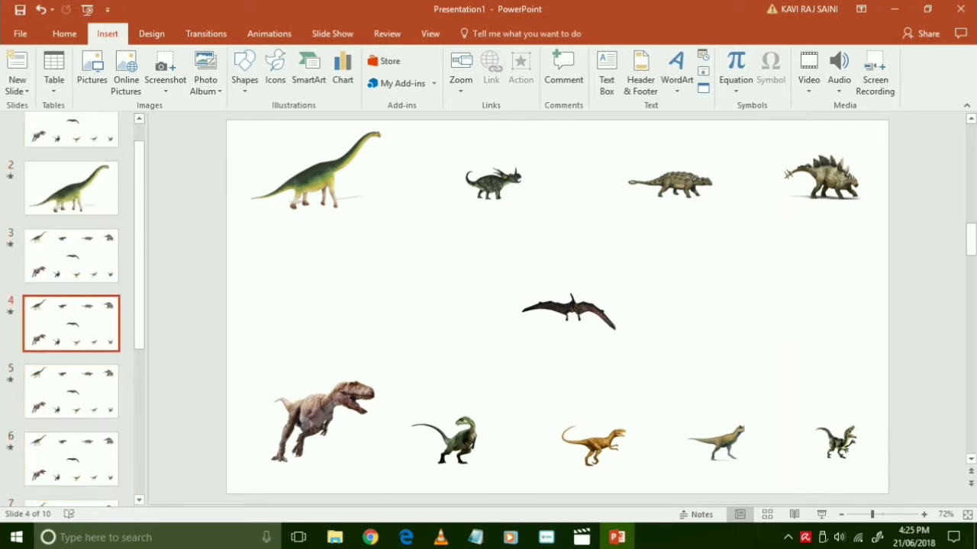
key("ctrl+a")
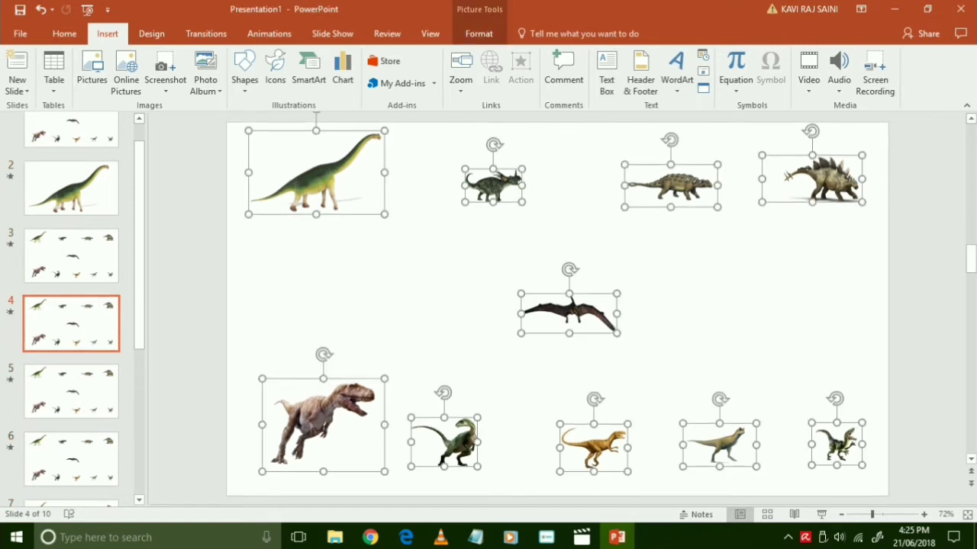
left_click(493, 183, "ctrl")
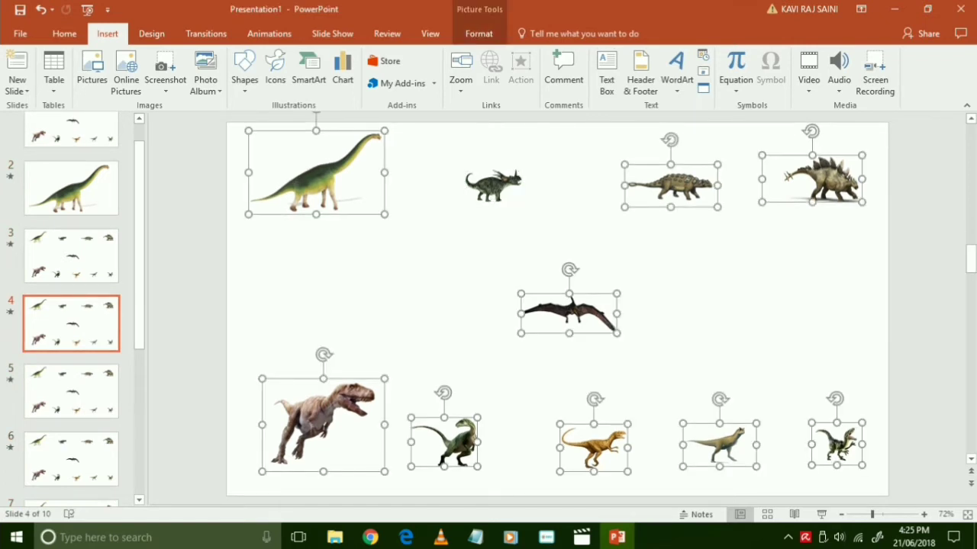
key("Delete")
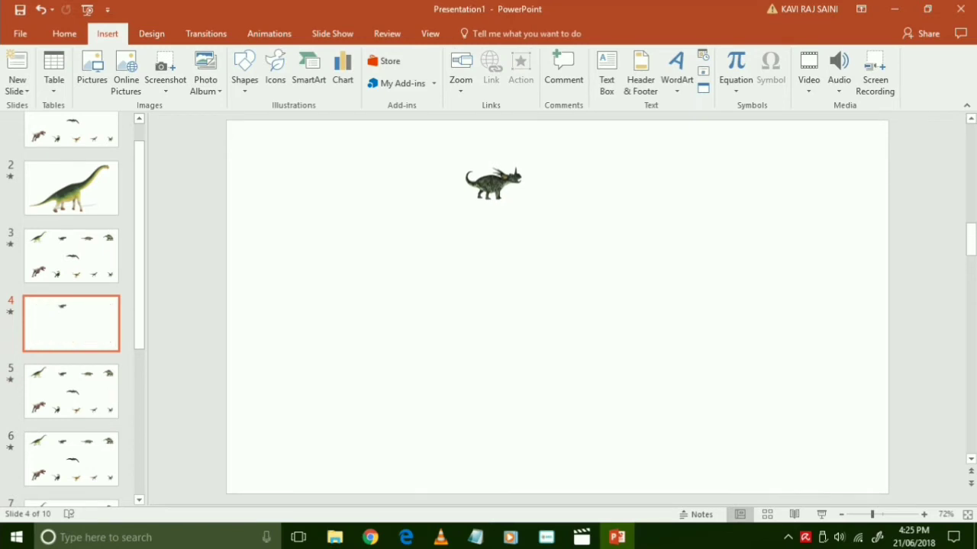
key("ctrl+a")
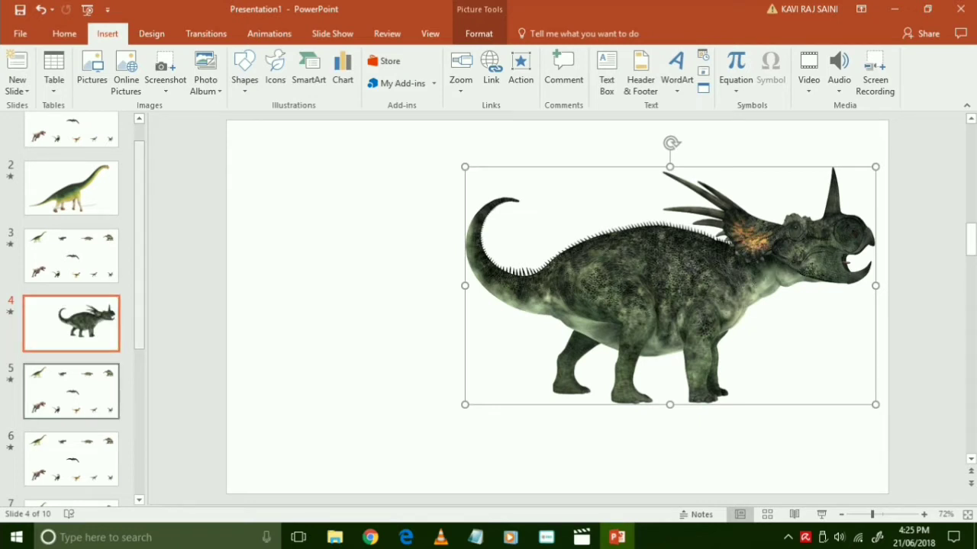
- Move on to slide 6 and select all its dinosaurs
left_click(71, 391)
scroll(71, 367, "down", 2)
scroll(70, 367, "down", 1)
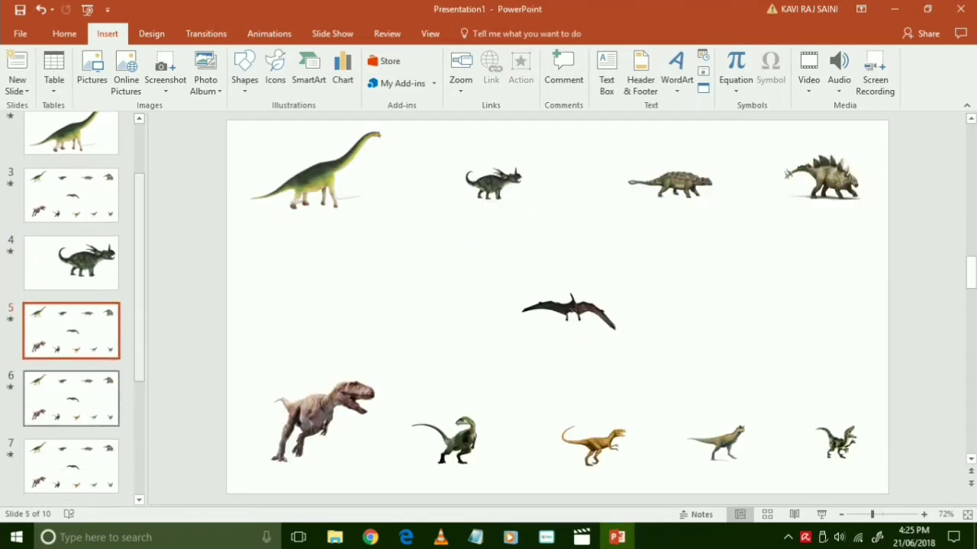
scroll(71, 368, "down", 1)
left_click(95, 382)
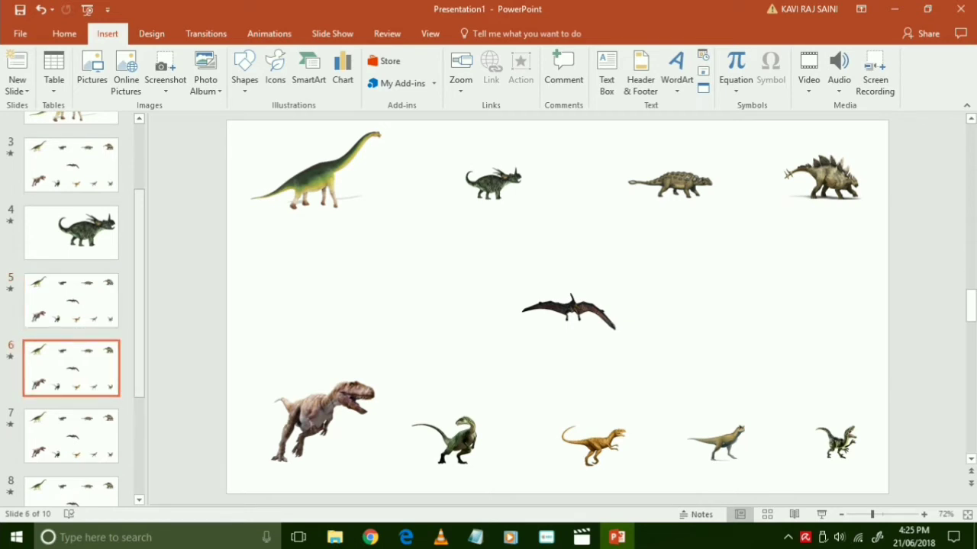
key("ctrl+a")
- Delete every dinosaur on slide 12 except the T-rex and enlarge it
left_click(670, 185, "ctrl")
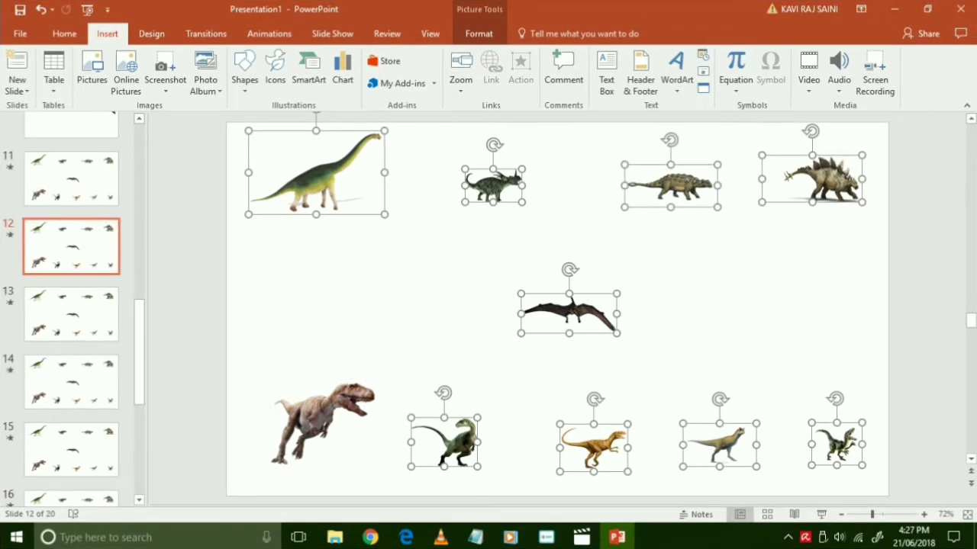
key("Delete")
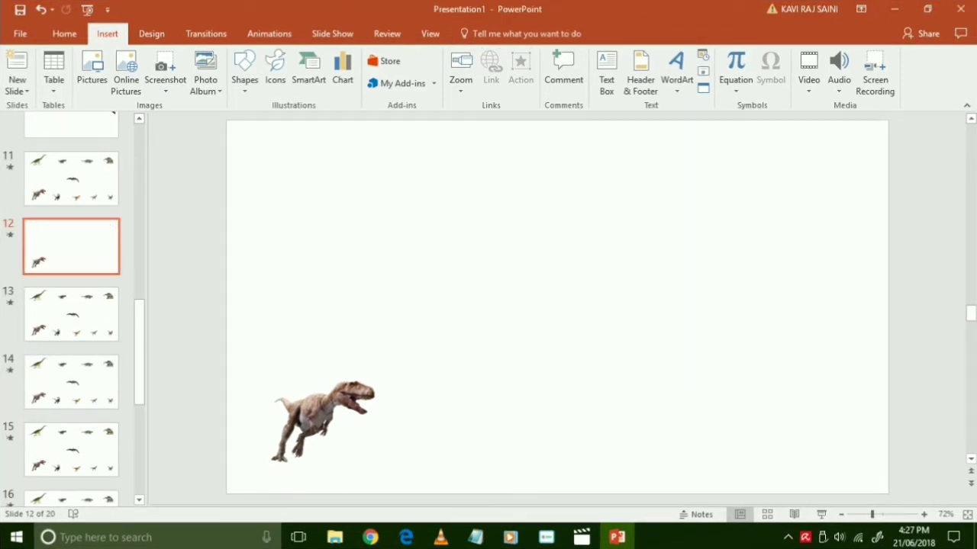
left_click(323, 422)
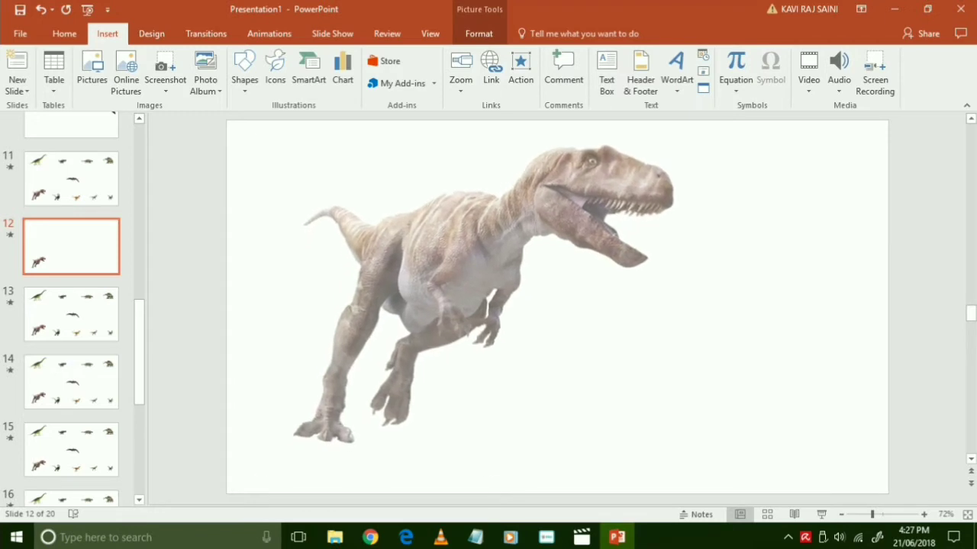
- On slide 14, delete every dinosaur except the green raptor and enlarge it
left_click(71, 314)
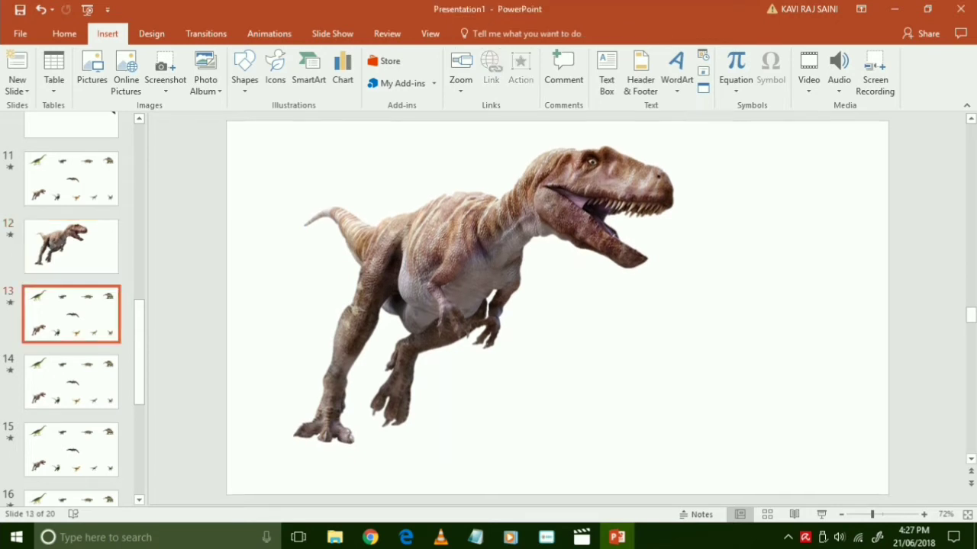
left_click(71, 381)
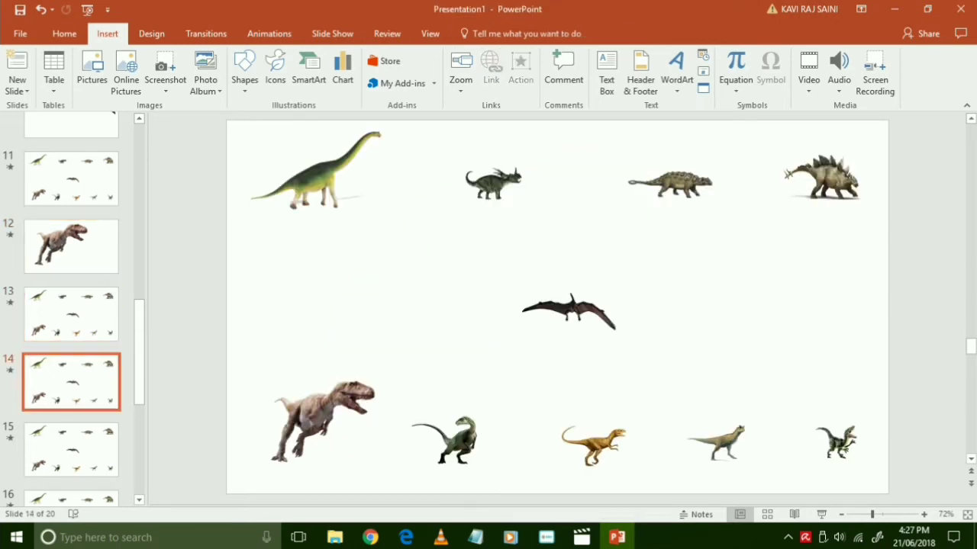
key("ctrl+a")
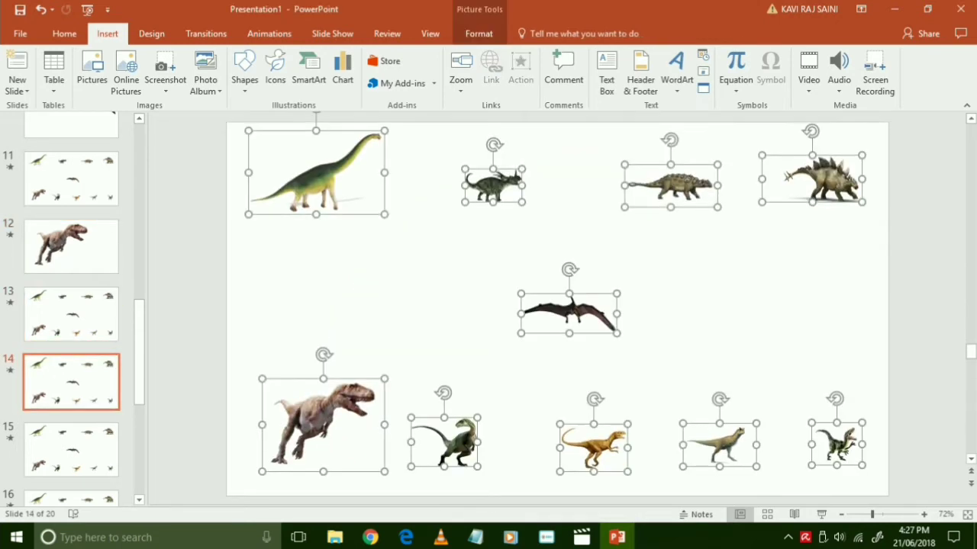
left_click(444, 442, "ctrl")
key("Delete")
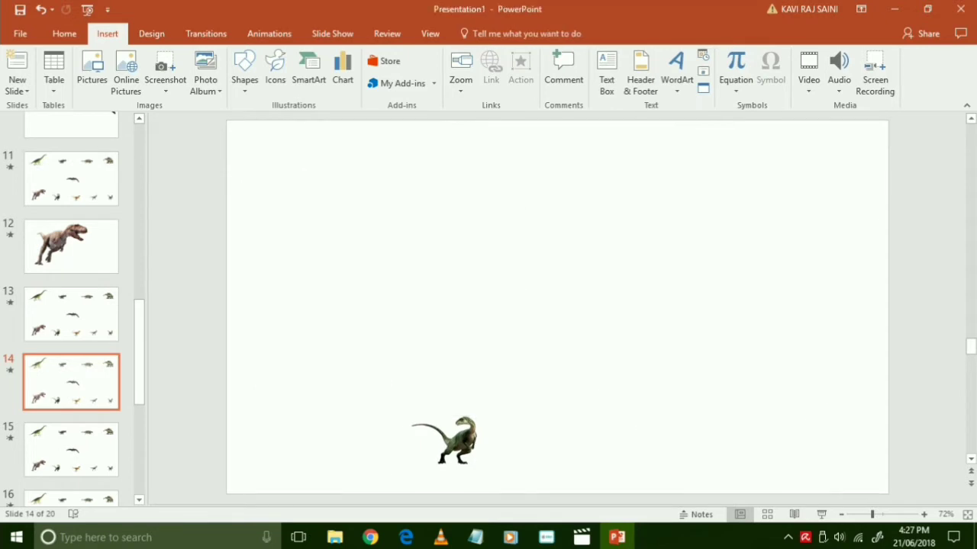
left_click(444, 441)
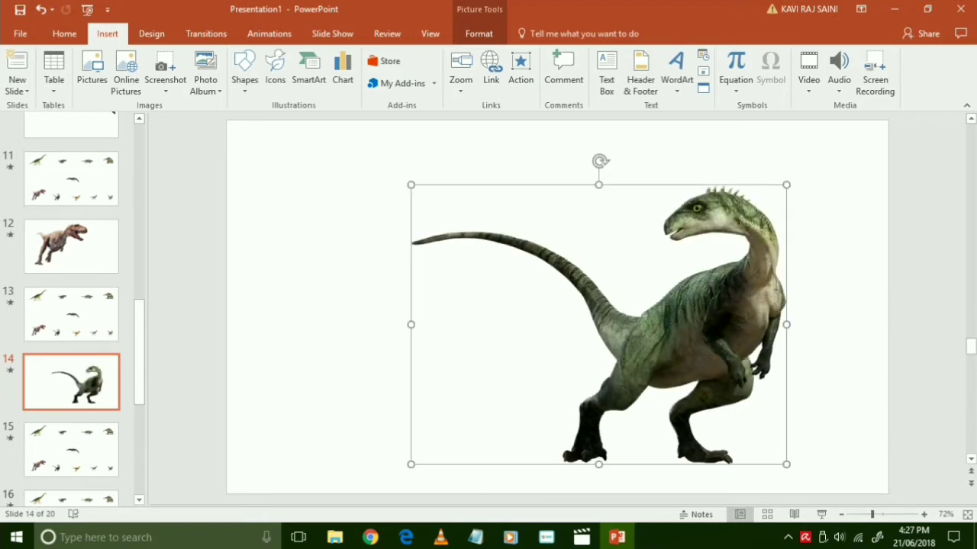
left_click(71, 450)
scroll(71, 426, "down", 2)
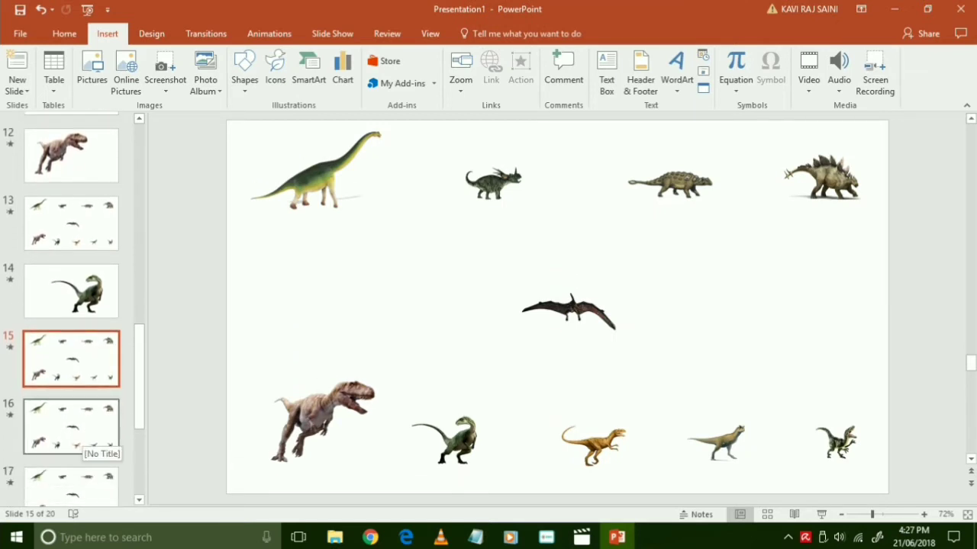
- On slide 16, delete every dinosaur except the yellow one and enlarge it
left_click(84, 435)
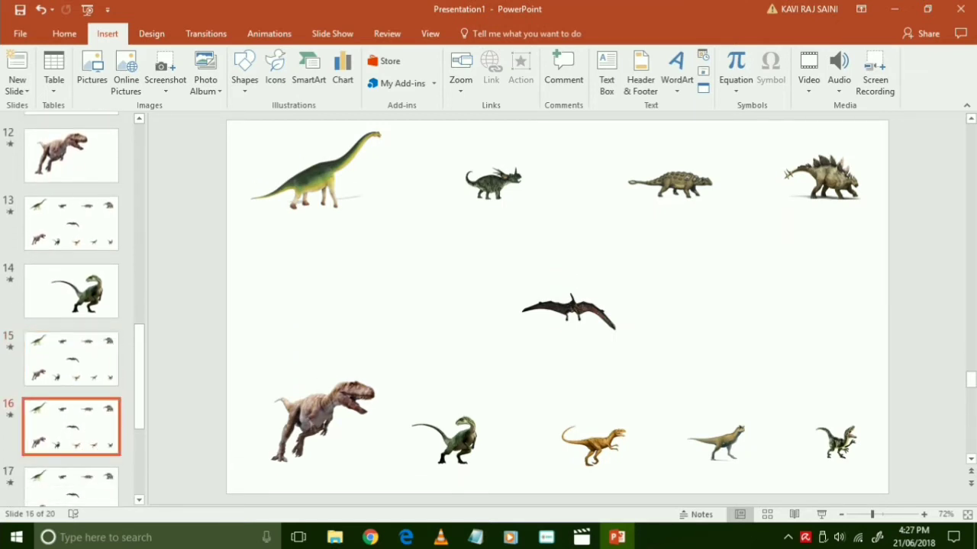
key("ctrl+a")
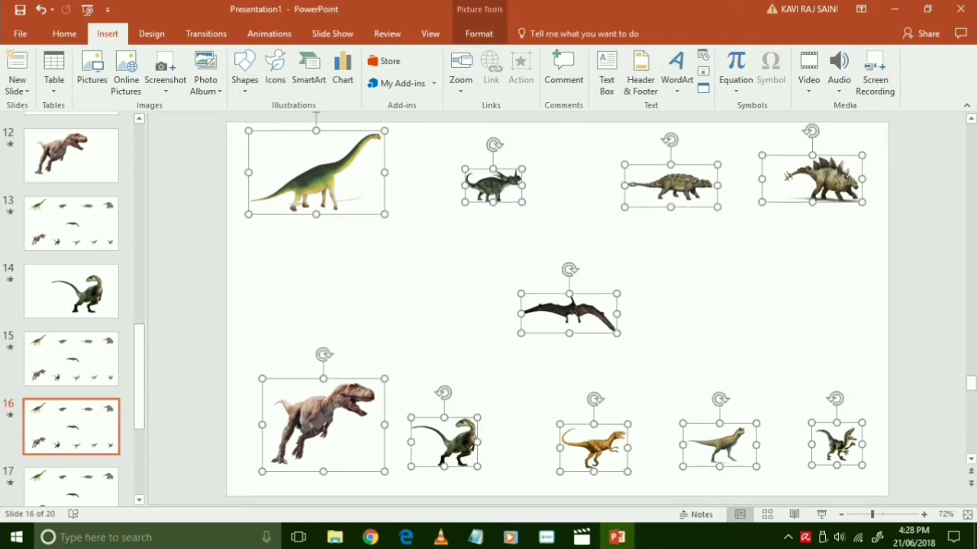
left_click(594, 446, "ctrl")
key("Delete")
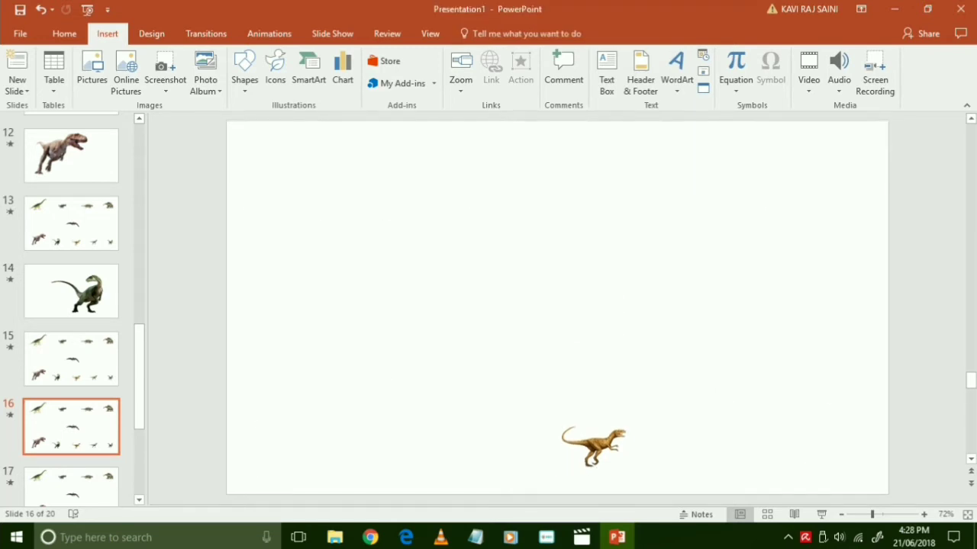
left_click(594, 446)
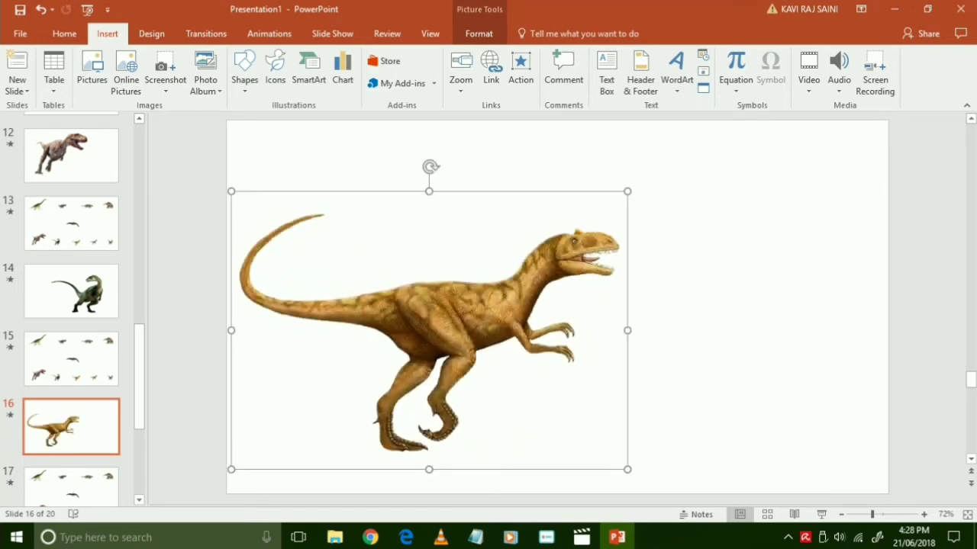
key("Escape")
scroll(71, 309, "down", 3)
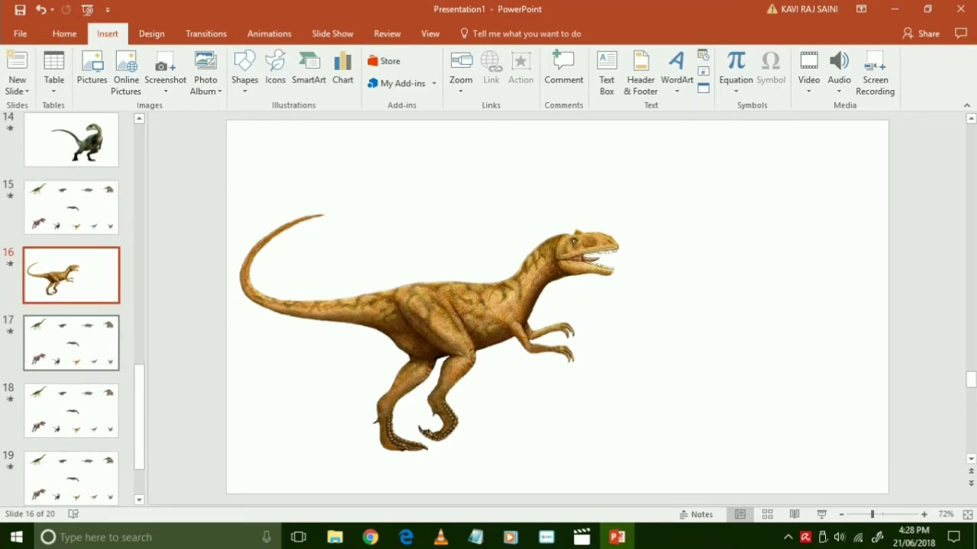
key("Down")
key("Down")
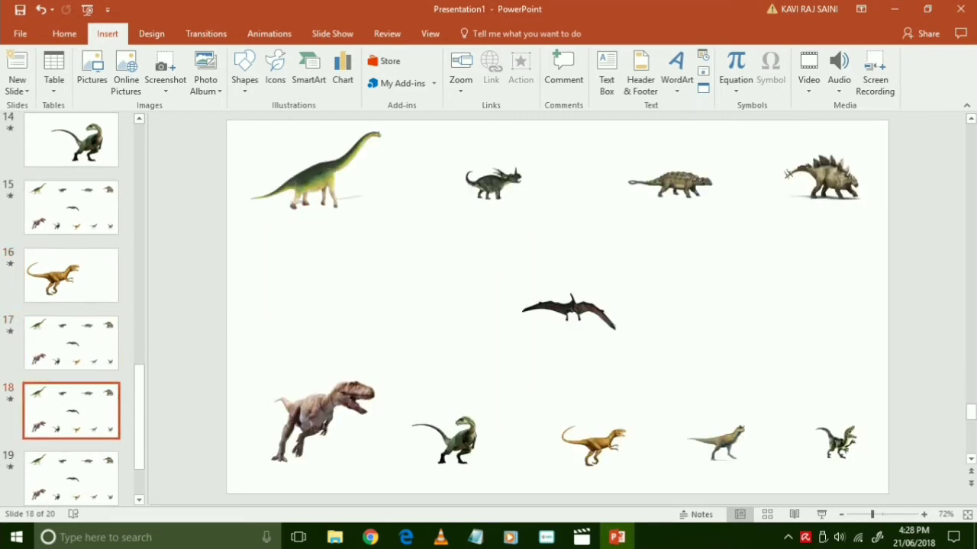
- On slide 18, delete every dinosaur except the tan carnotaurus and enlarge it across the slide
key("ctrl+a")
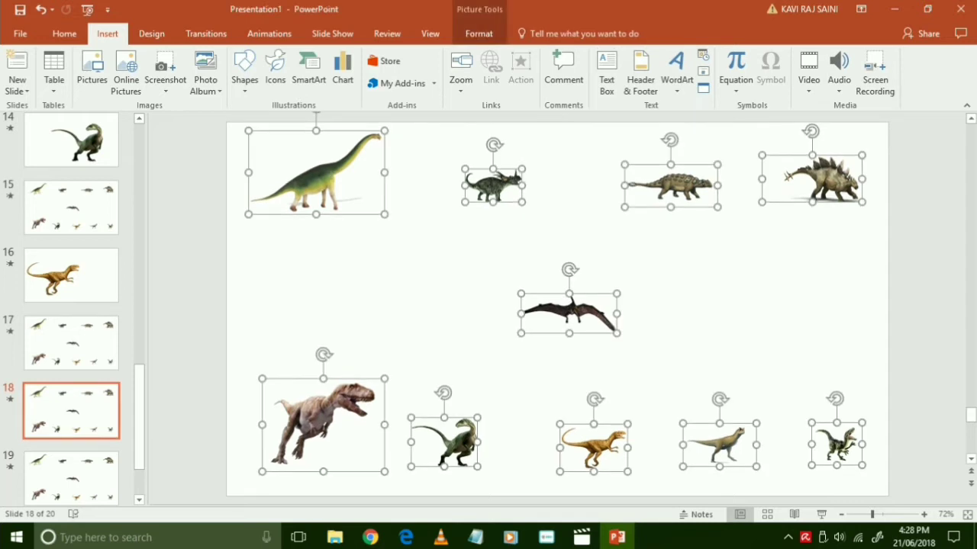
left_click(720, 443, "ctrl")
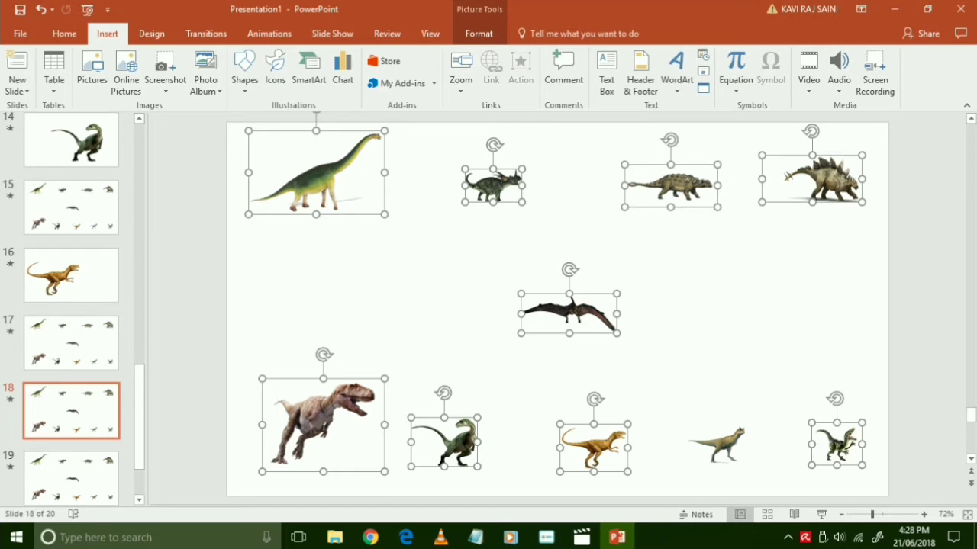
key("Delete")
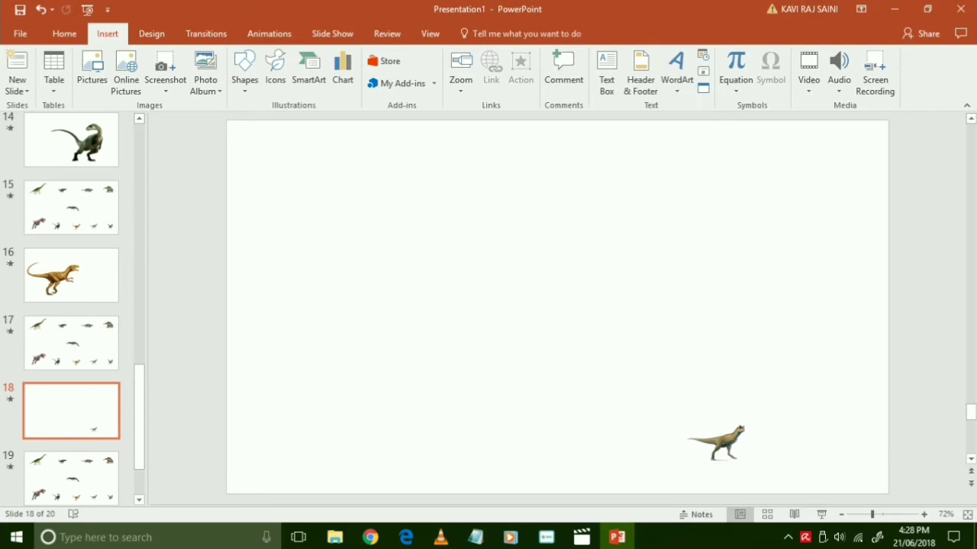
left_click(715, 443)
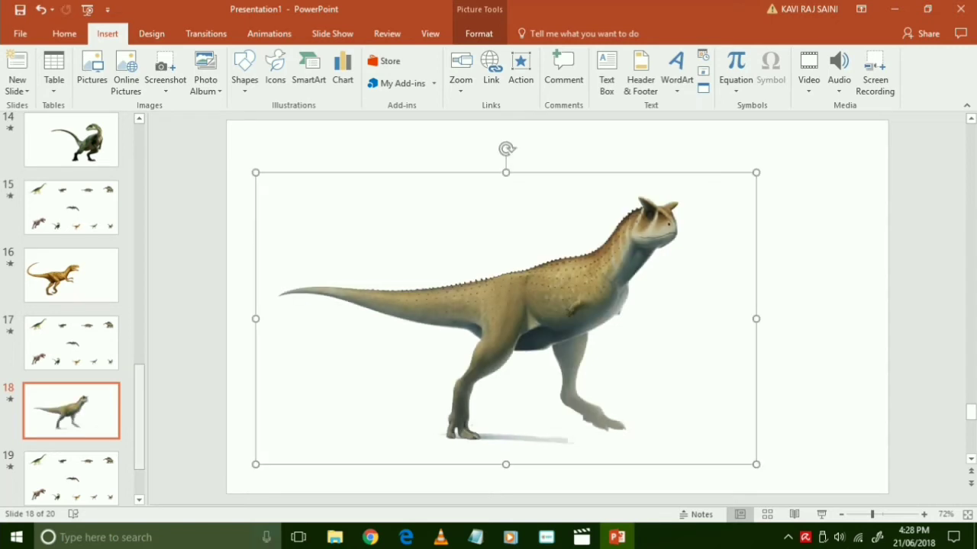
left_click(71, 478)
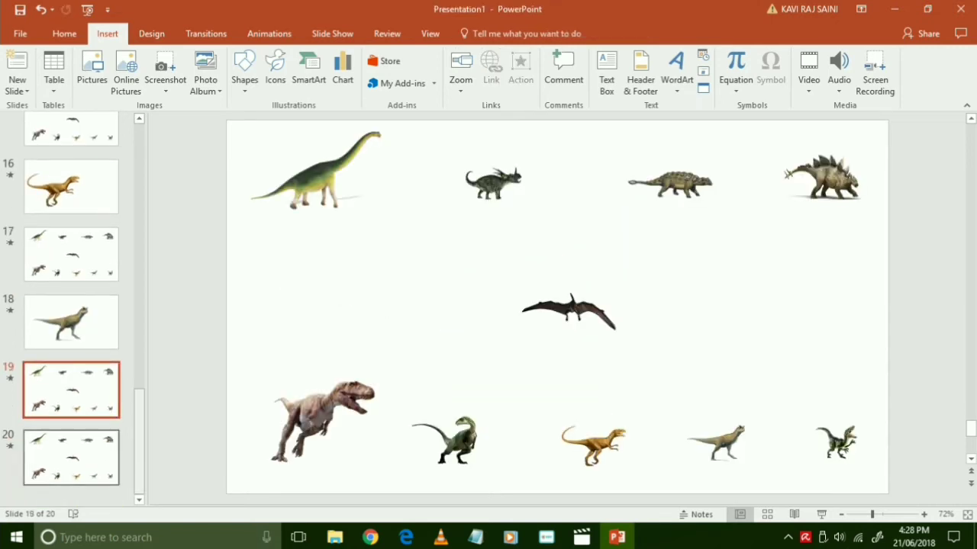
- Duplicate grid slide 20 to add another copy of the grid
left_click(71, 458)
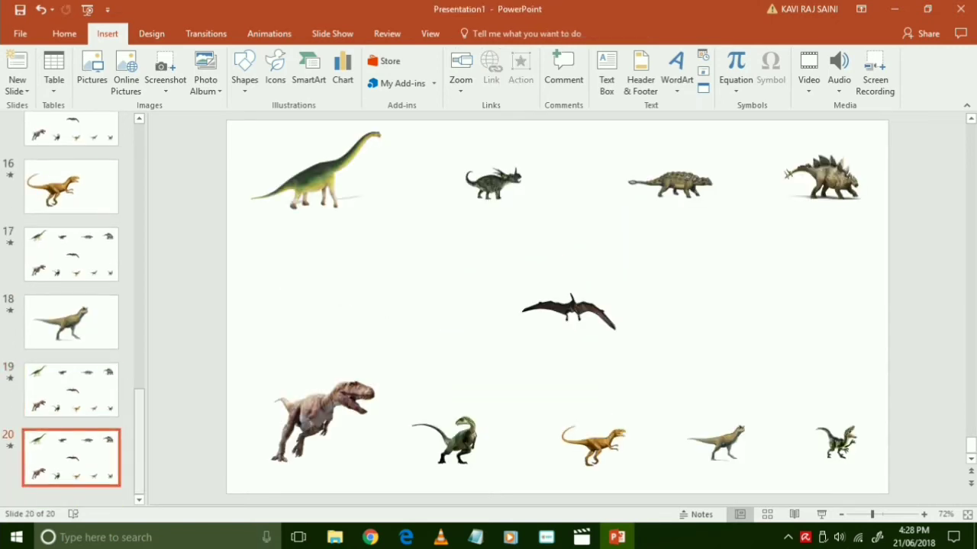
key("ctrl+d")
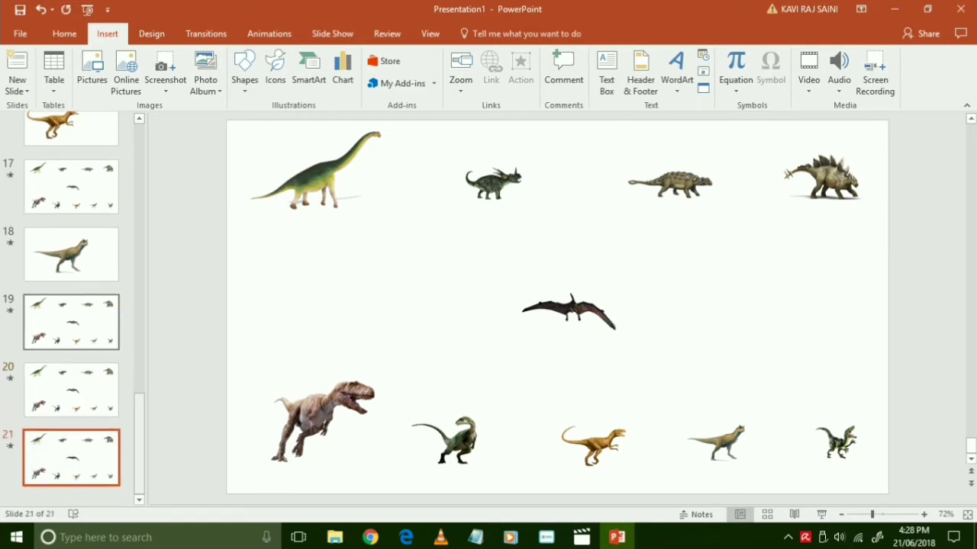
left_click(70, 390)
key("ctrl+y")
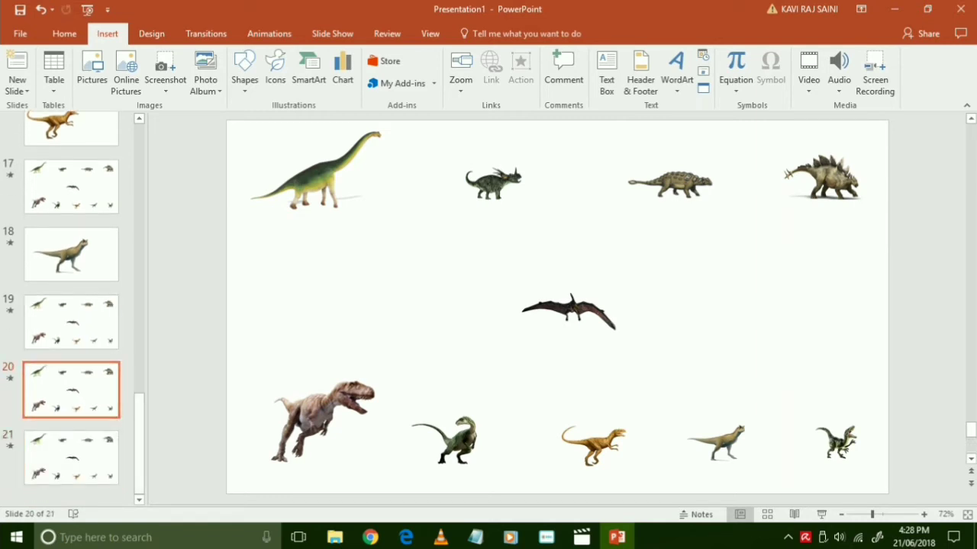
- On slide 20, delete all dinosaurs except the green raptor and enlarge it across the slide
key("ctrl+a")
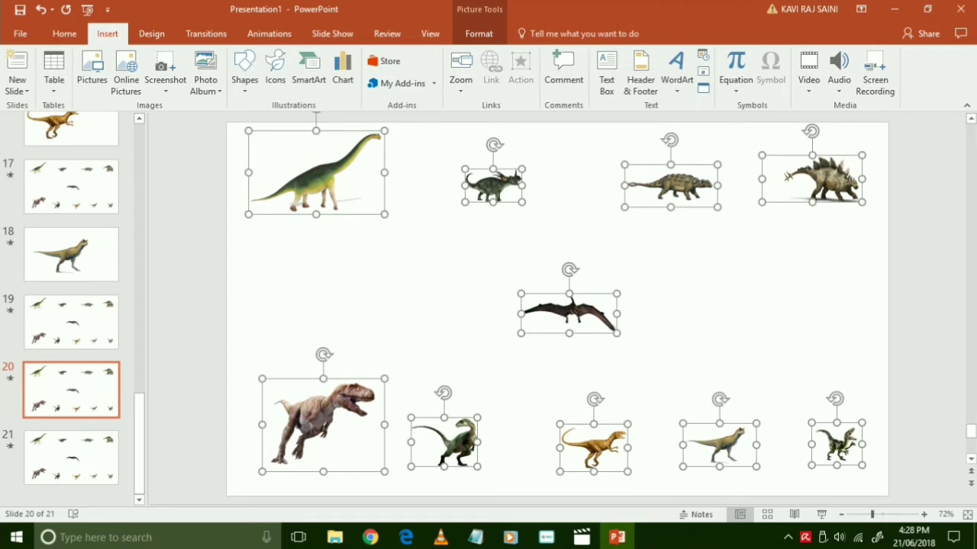
left_click(836, 444, "shift")
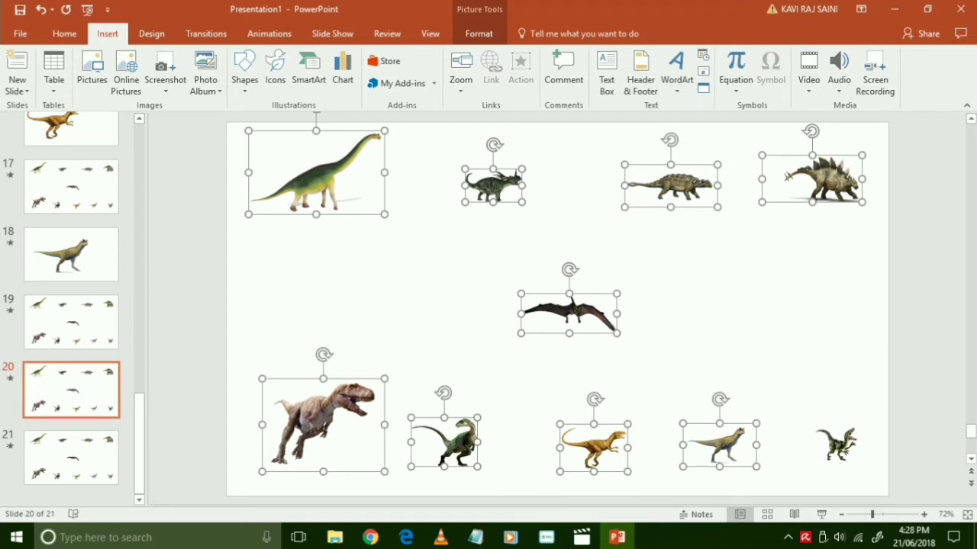
key("Delete")
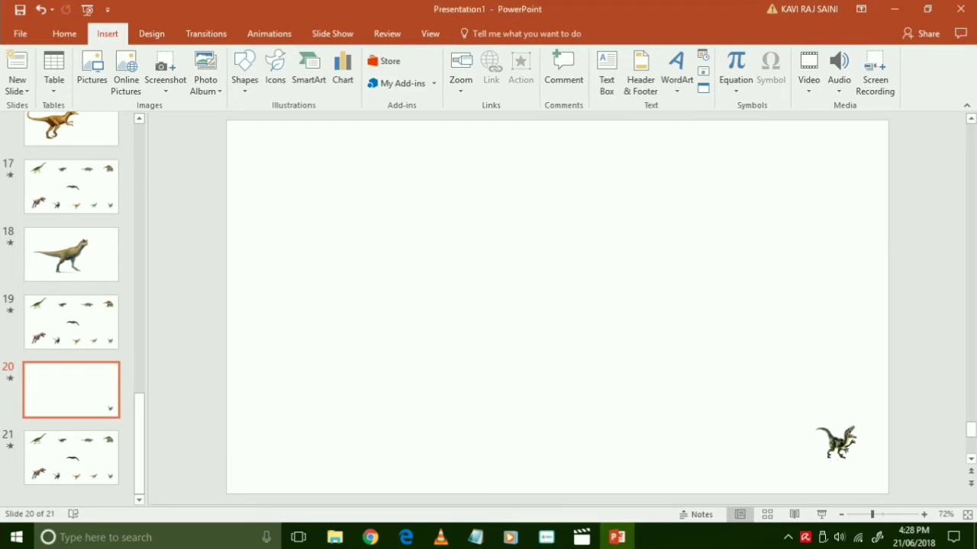
left_click(837, 442)
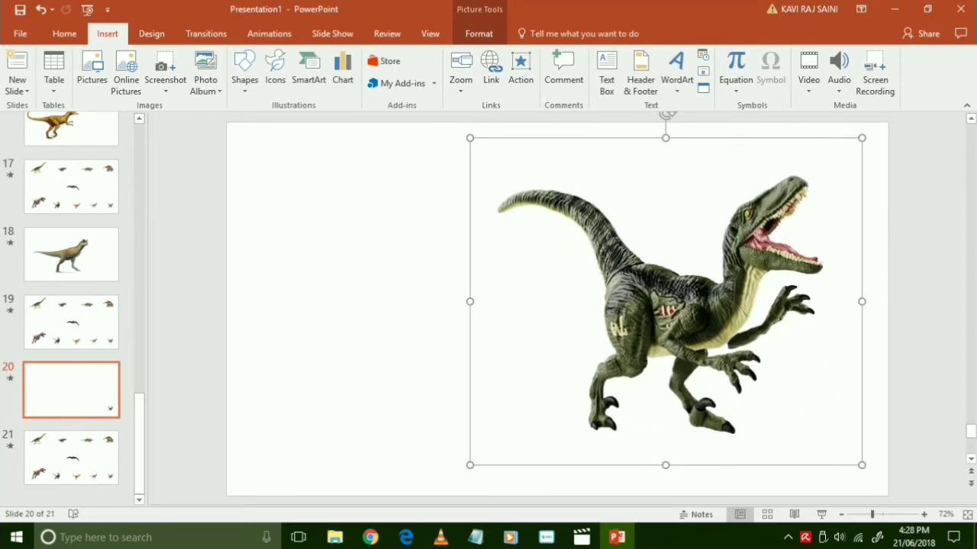
key("Escape")
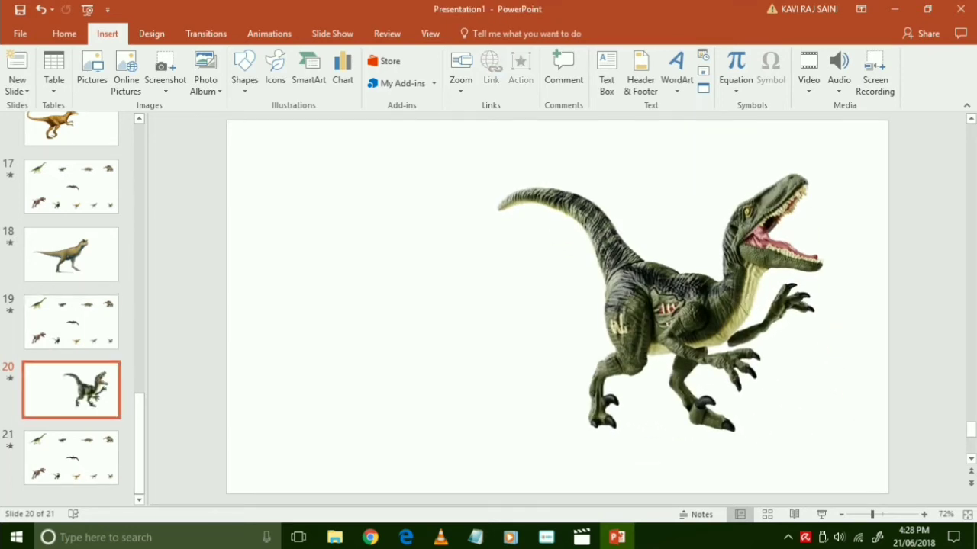
scroll(557, 305, "down", 1)
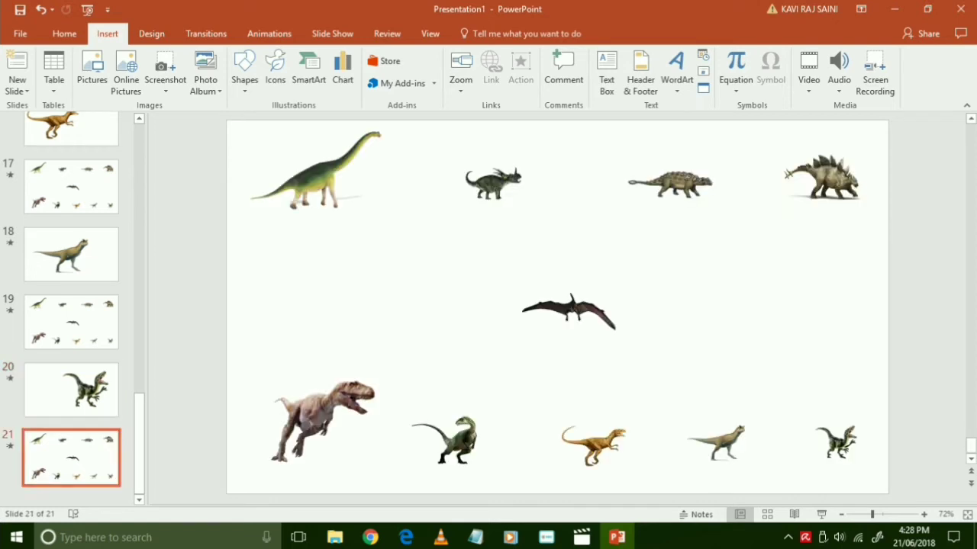